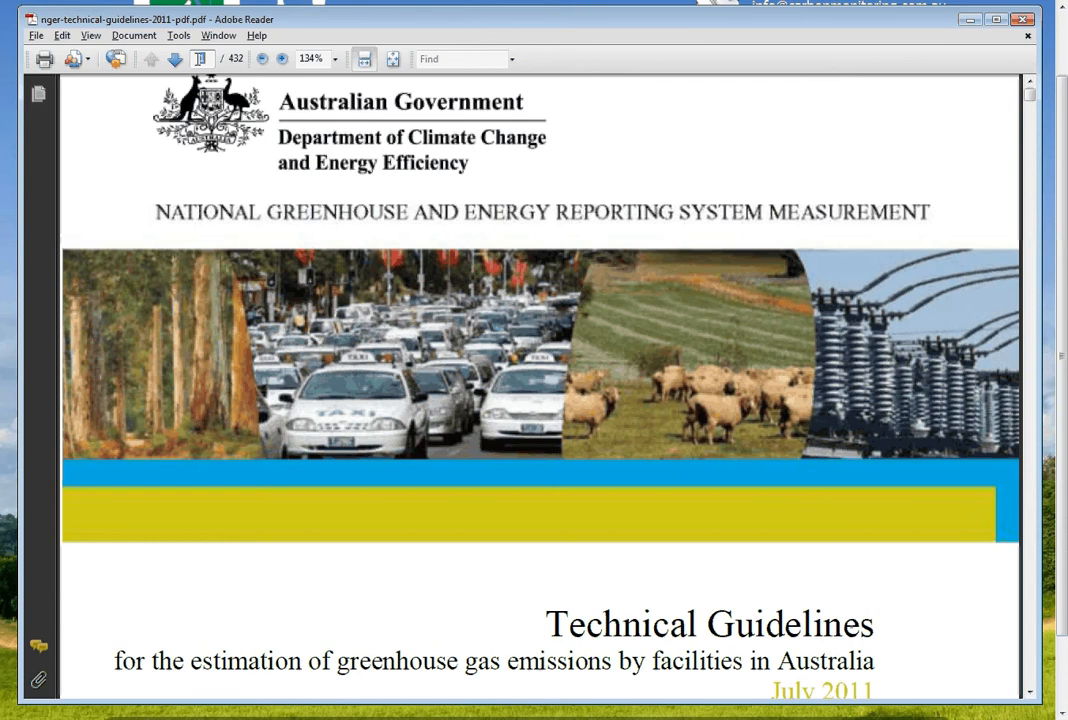
Go to page 44 of the technical guidelines and read the Method 4 (CEM) section through to the emissions formula and its variable definitions
left_click(200, 58)
type("44")
key("Return")
scroll(300, 310, "down", 2)
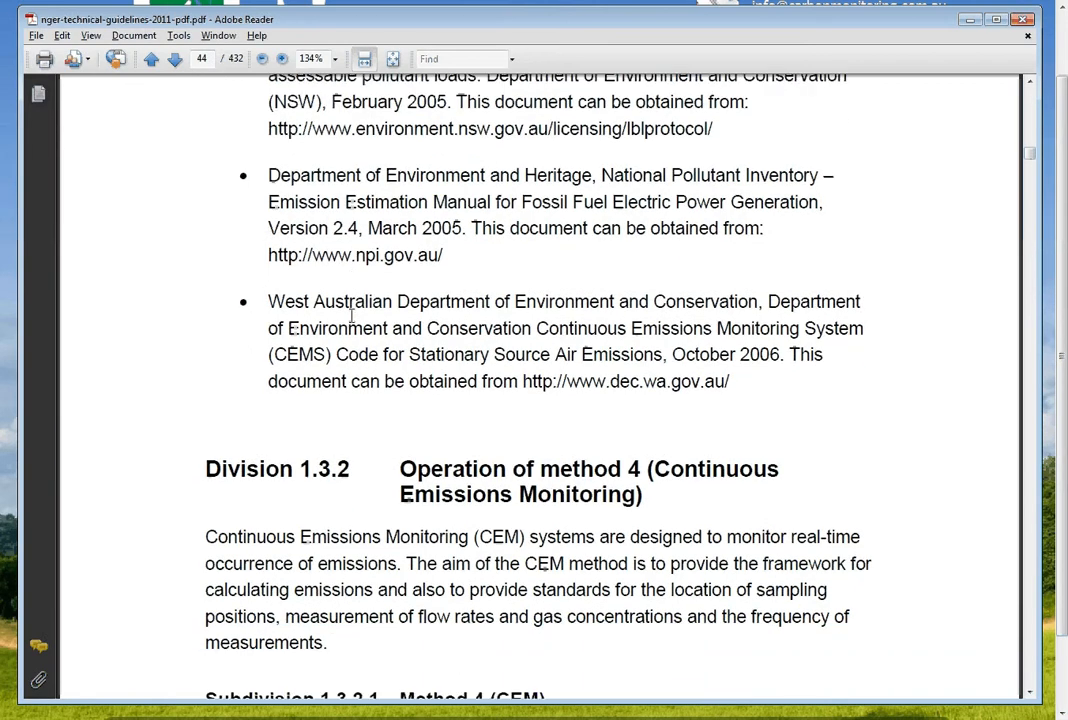
scroll(352, 320, "down", 3)
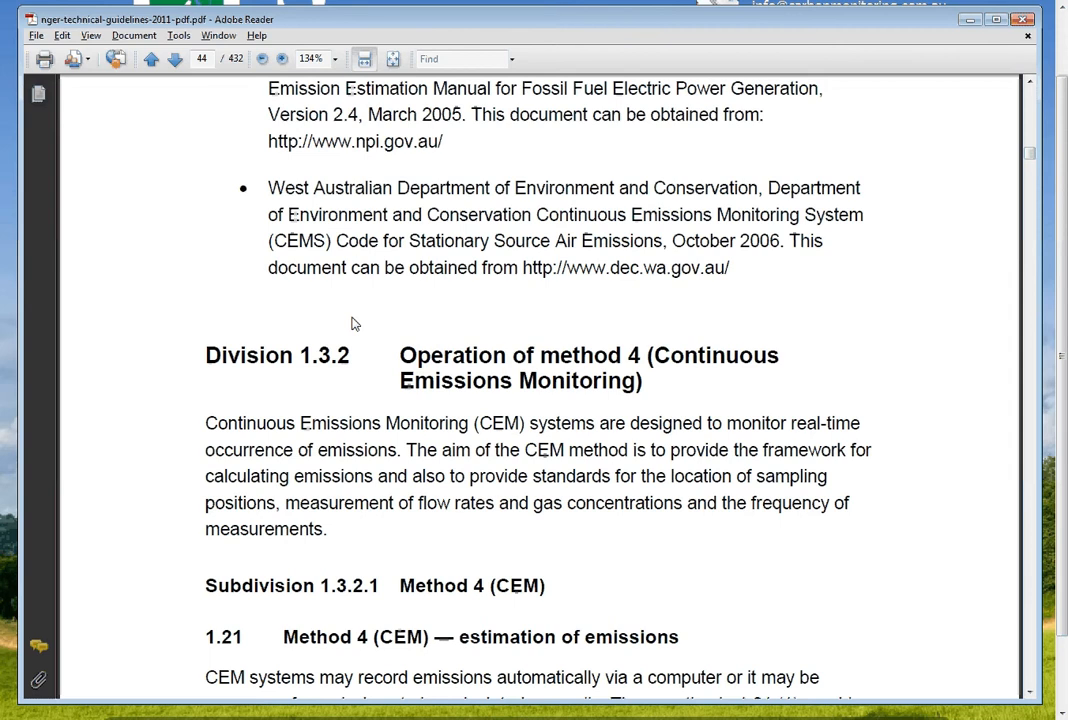
scroll(880, 460, "down", 1)
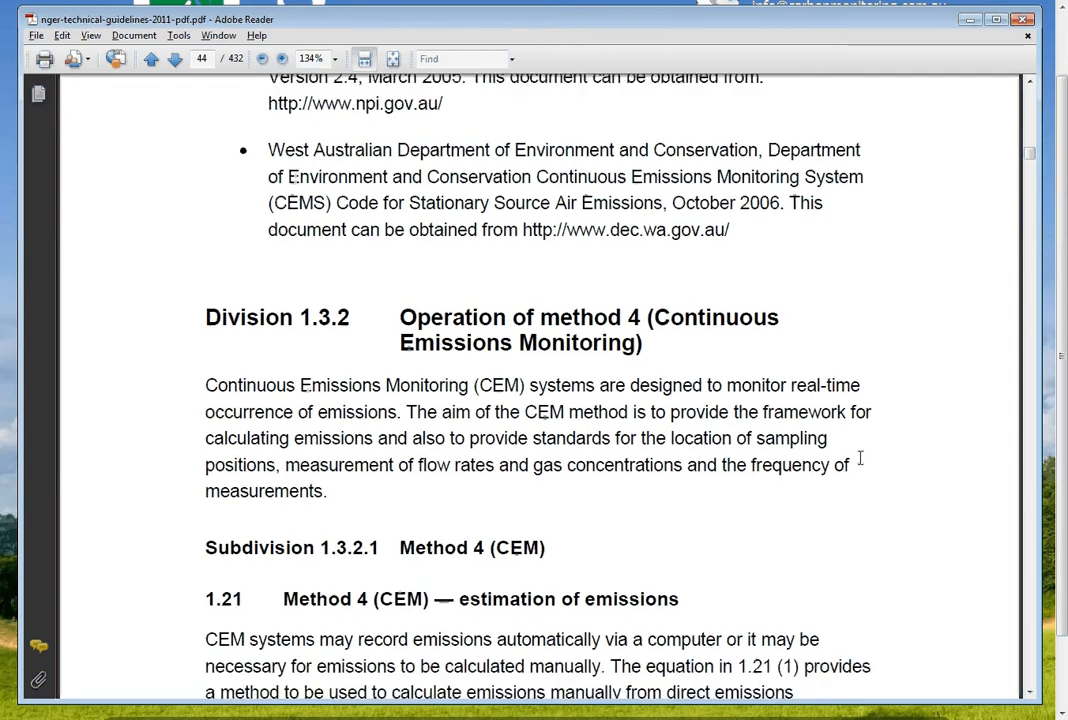
scroll(675, 446, "down", 20)
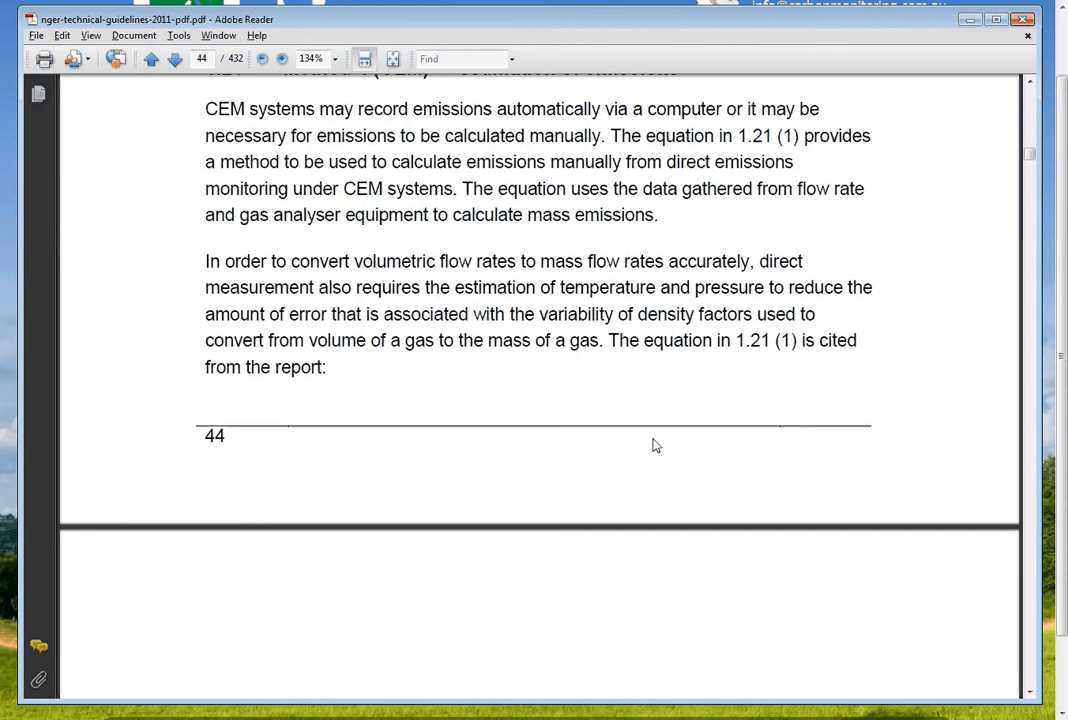
scroll(651, 437, "down", 6)
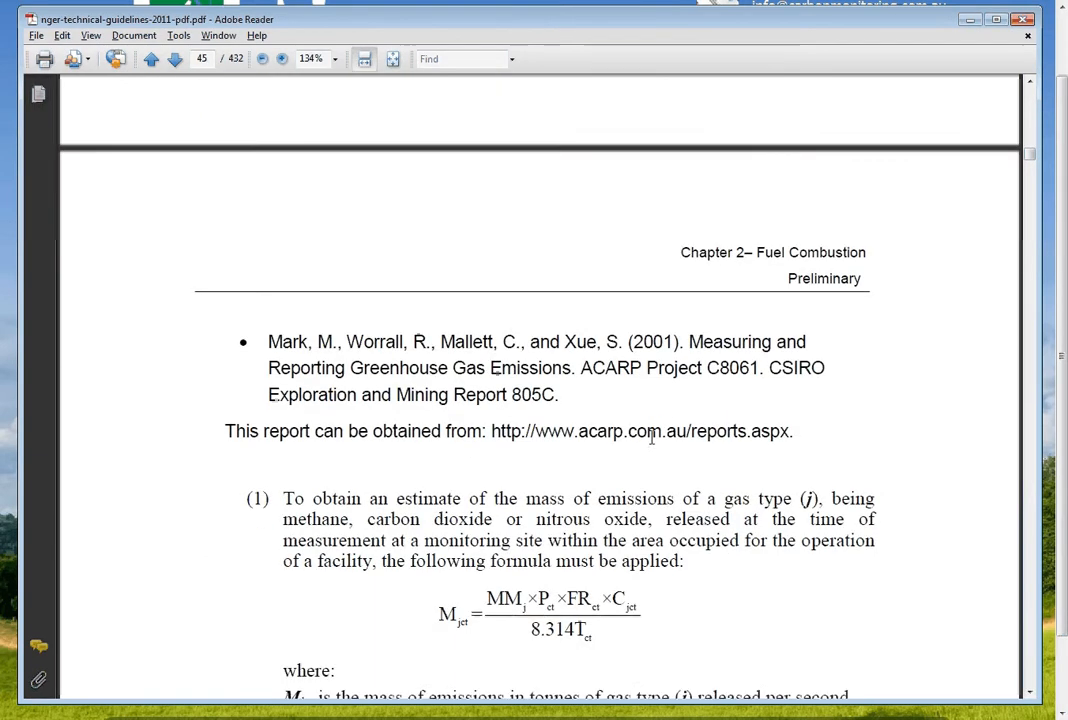
scroll(651, 437, "down", 2)
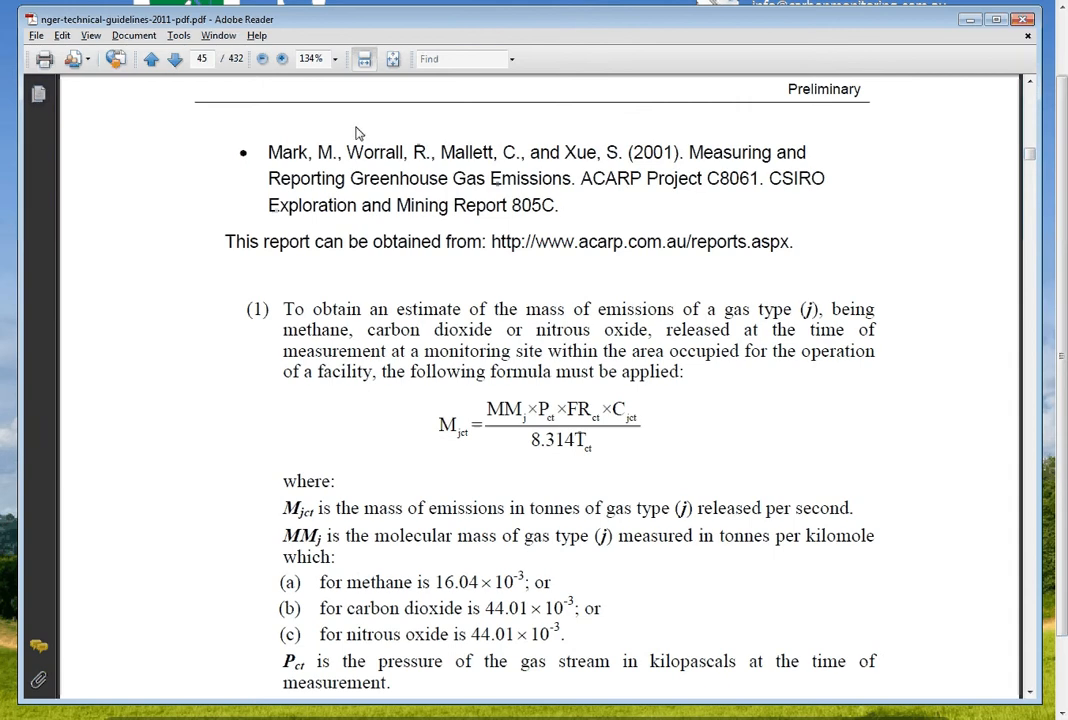
left_click(203, 59)
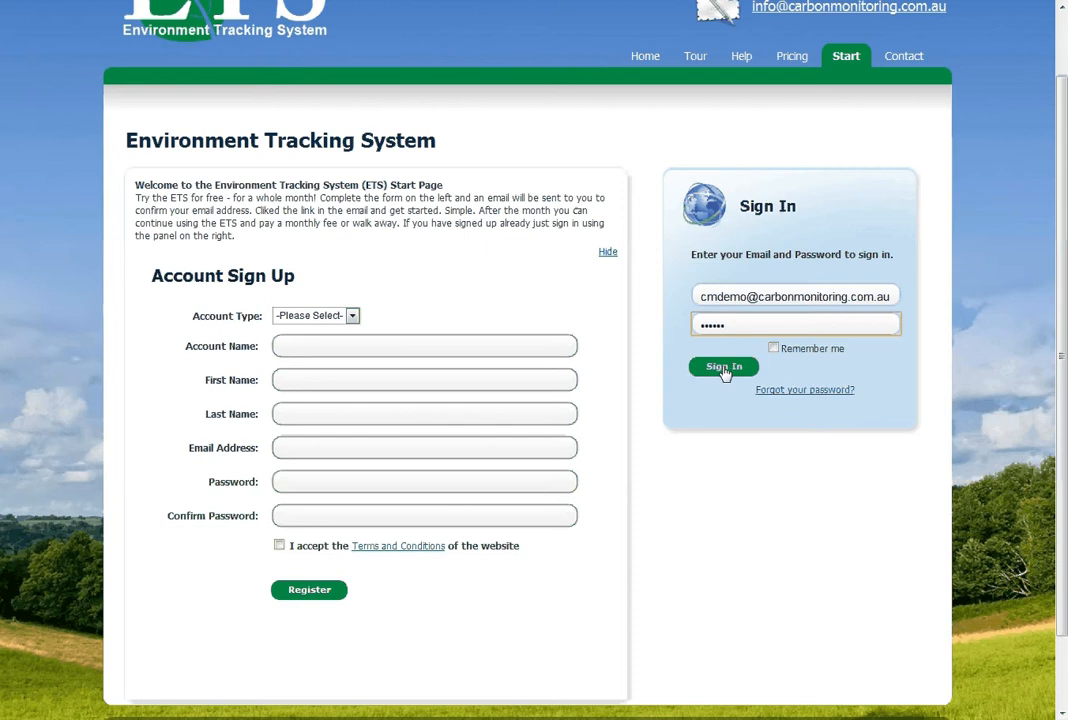
Sign in to the Environment Tracking System and open the configuration of the CH4 Fugitive Emissions (Method 4) sample type
left_click(723, 368)
left_click(675, 122)
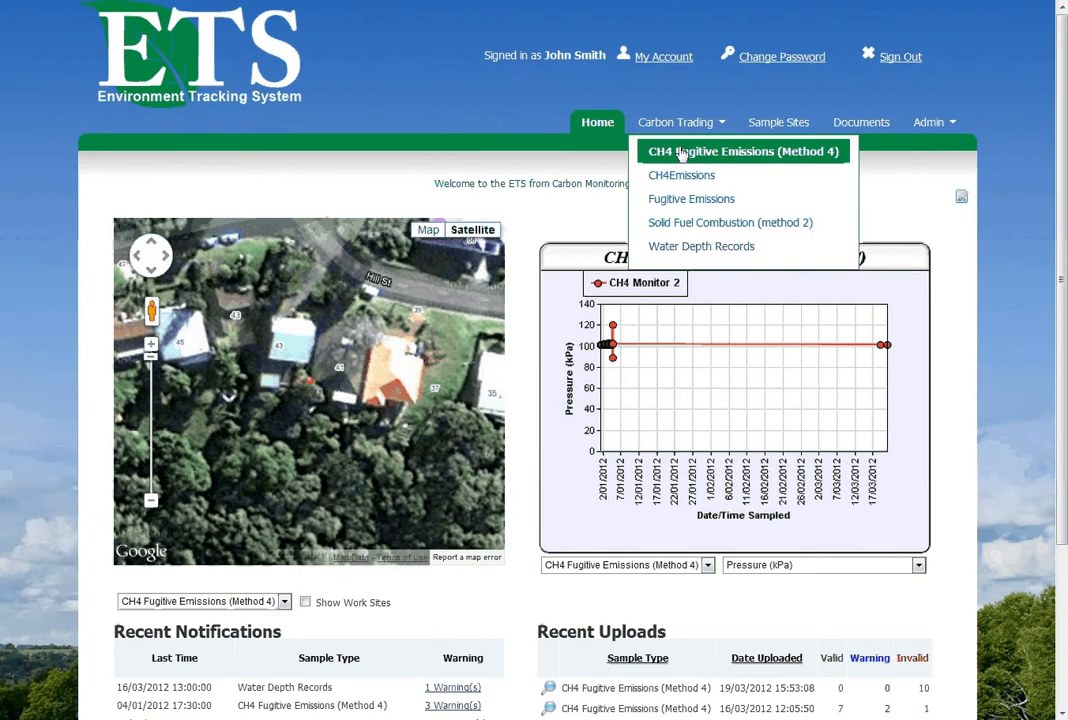
left_click(682, 152)
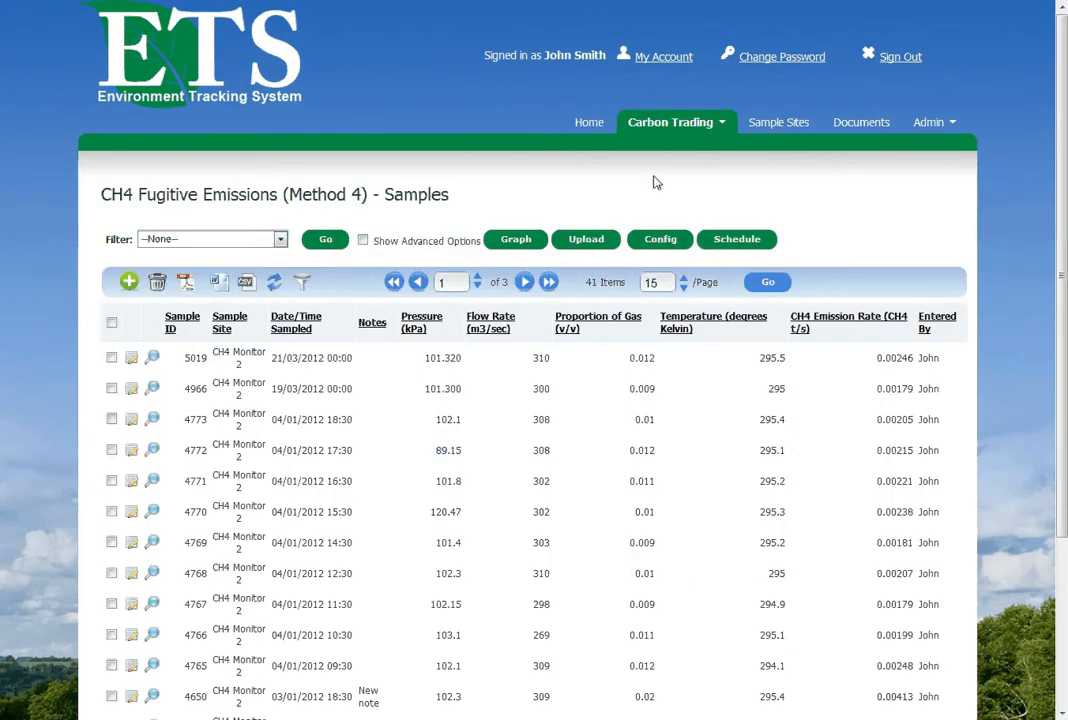
left_click(660, 242)
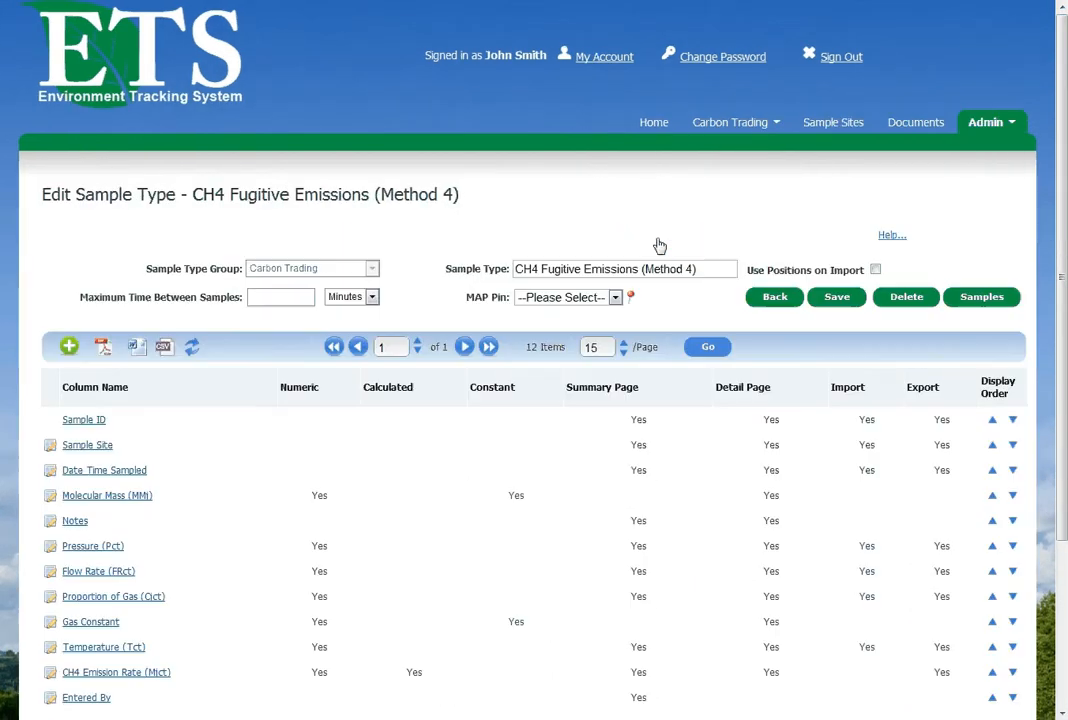
Examine the Molecular Mass (MMj) column's constant and name in its detail settings, and return to the sample type
scroll(567, 386, "down", 3)
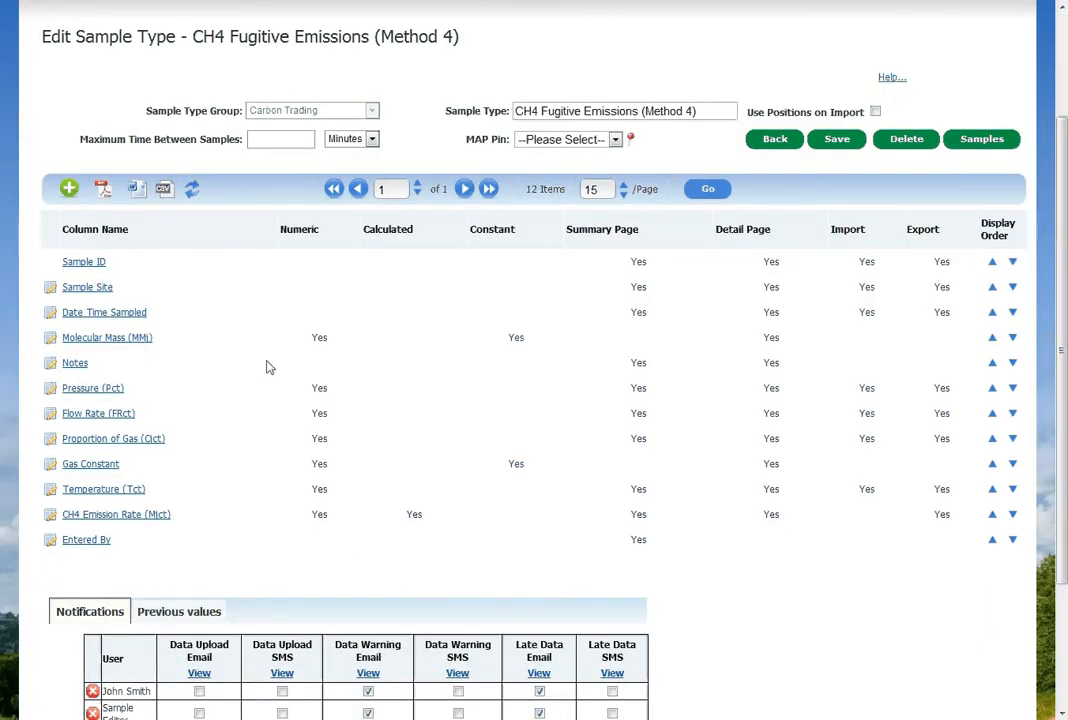
left_click(50, 342)
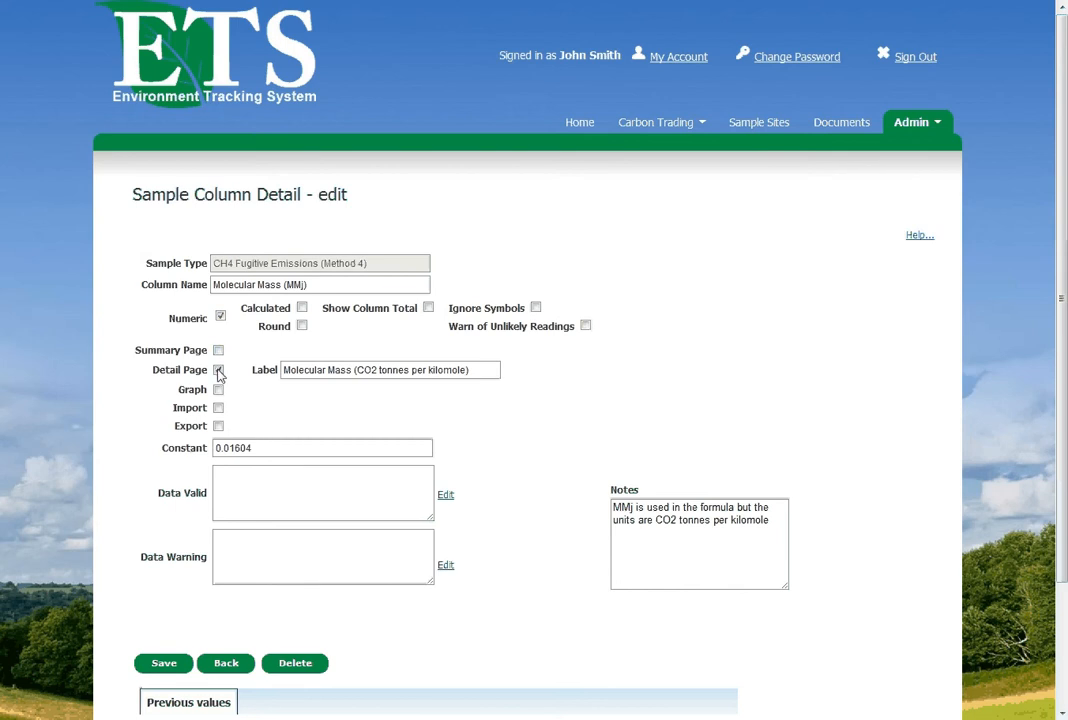
left_click(192, 450)
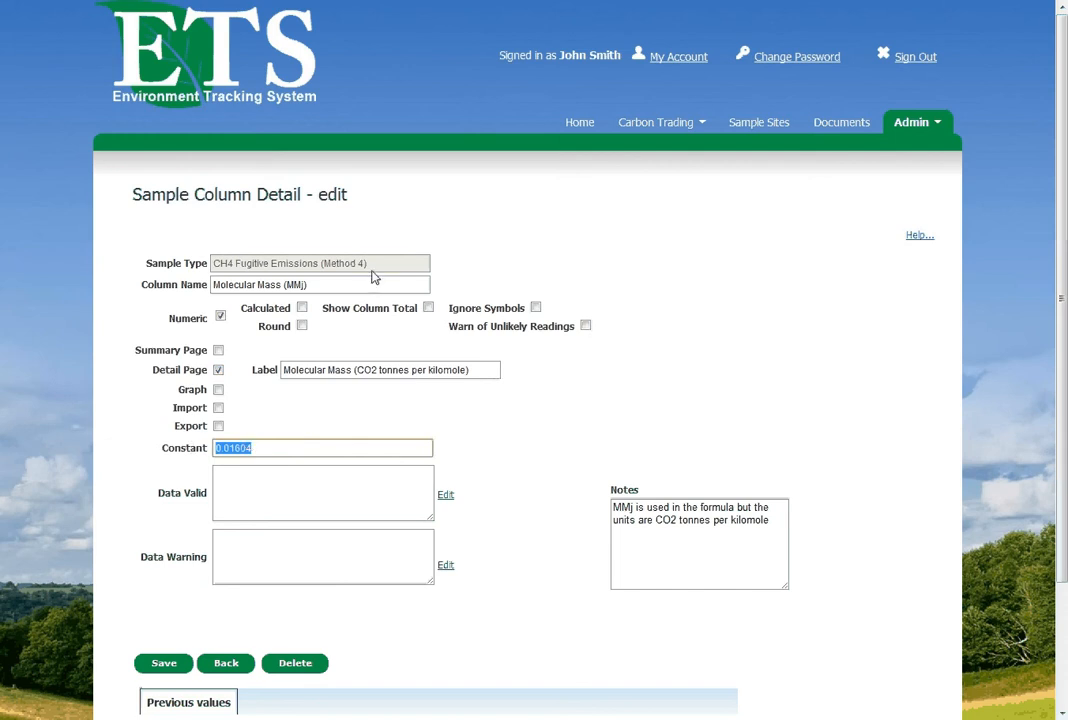
left_click_drag(284, 285, 304, 285)
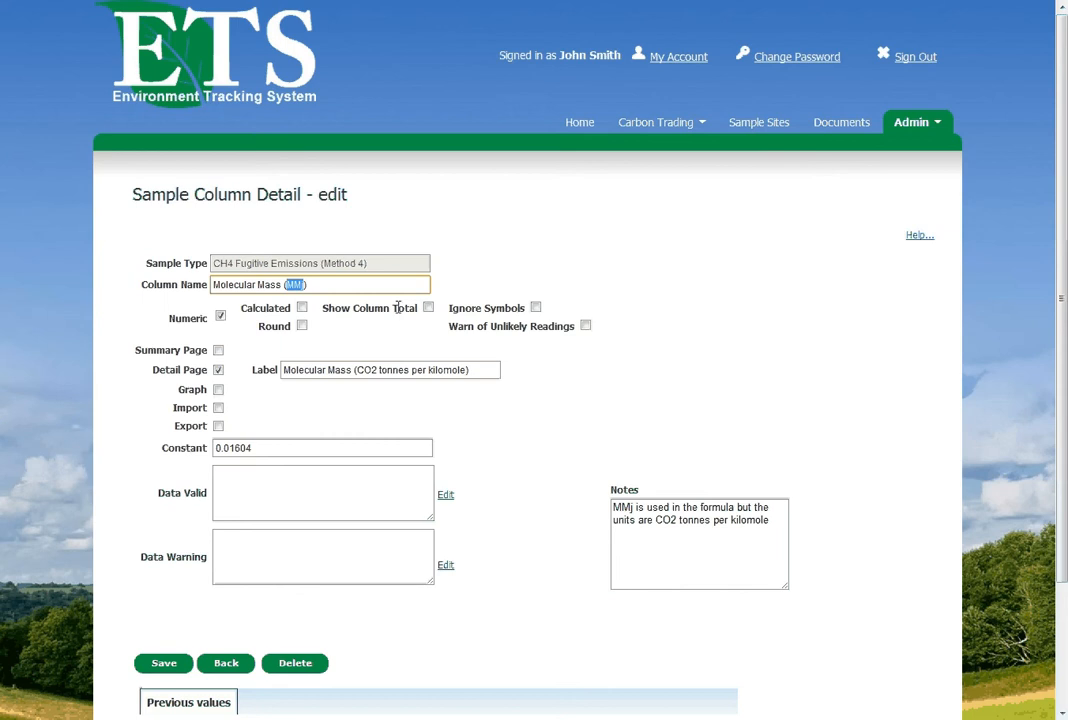
left_click(223, 668)
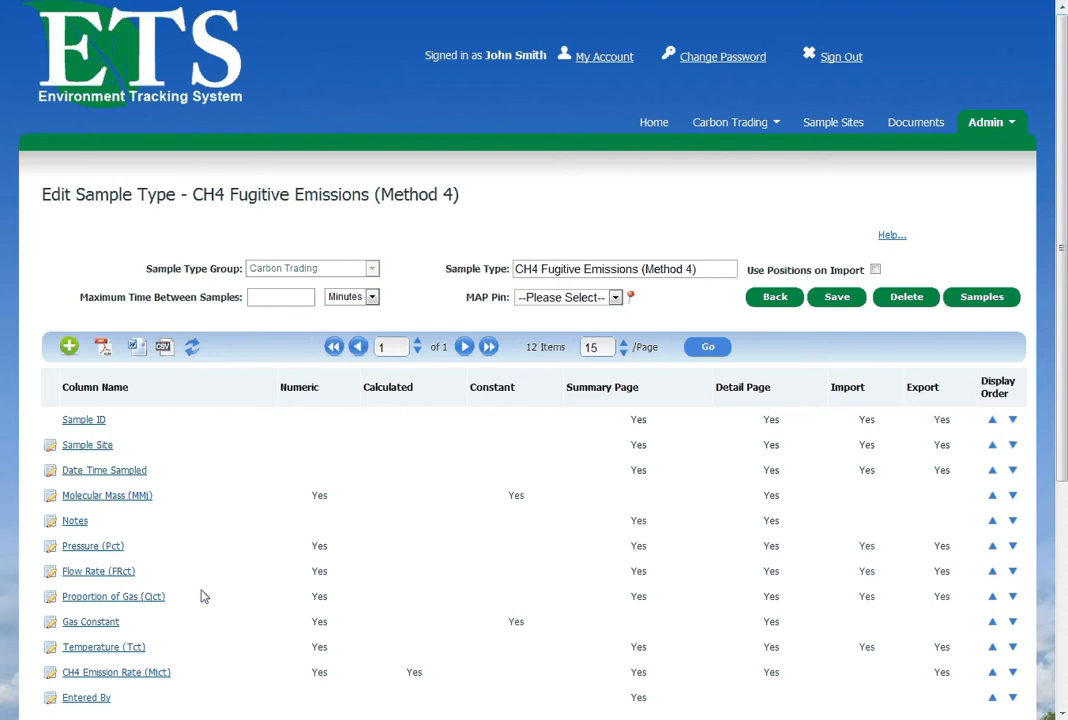
Examine the calculated CH4 Emission Rate (Mjct) column's settings, including its rounding option and calculation
left_click(50, 674)
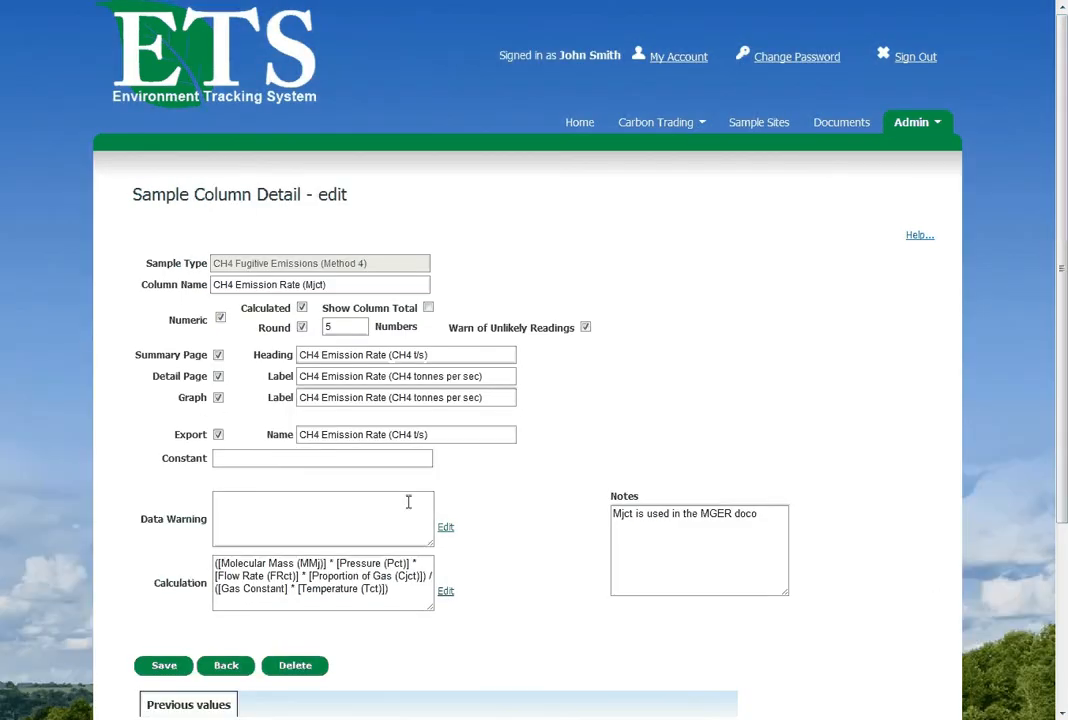
scroll(526, 512, "down", 1)
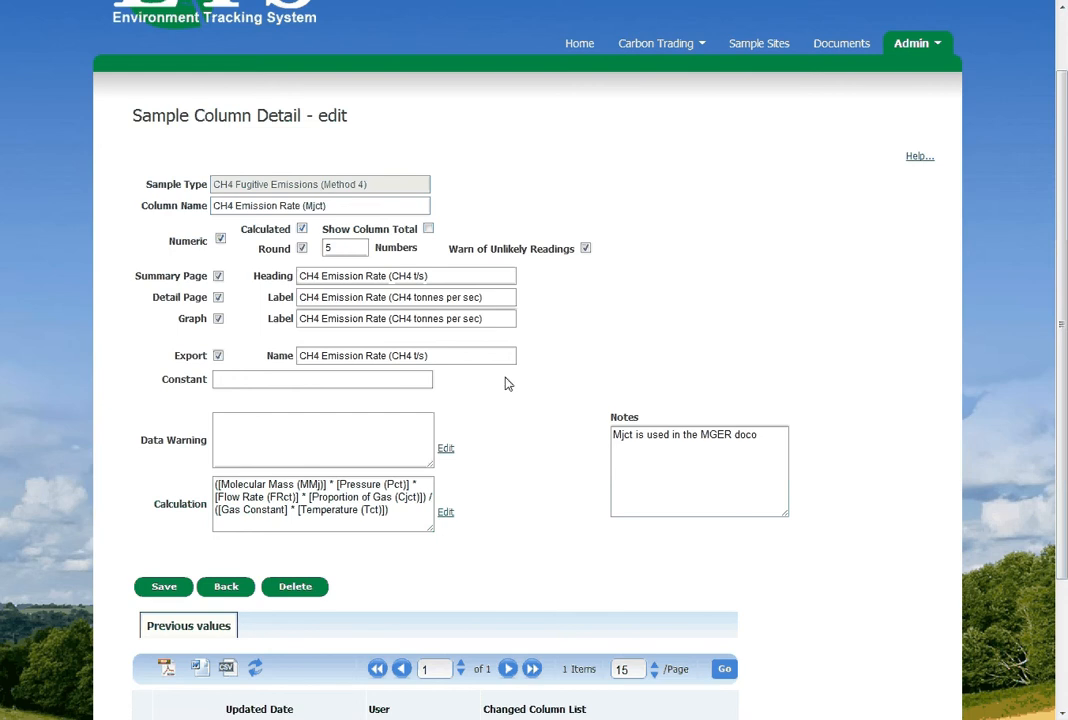
left_click(302, 248)
left_click(302, 248)
Try multiplying the CH4 Emission Rate formula by a copied parameter, cancel the calculation edit, and return to the sample type
left_click(445, 514)
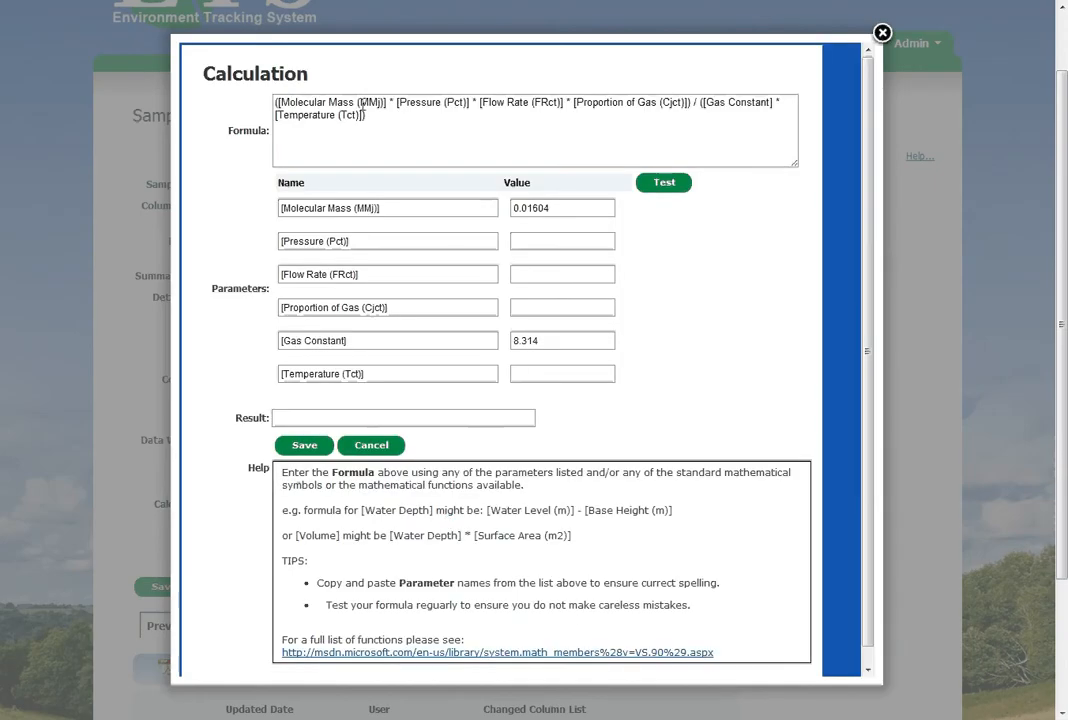
left_click(361, 117)
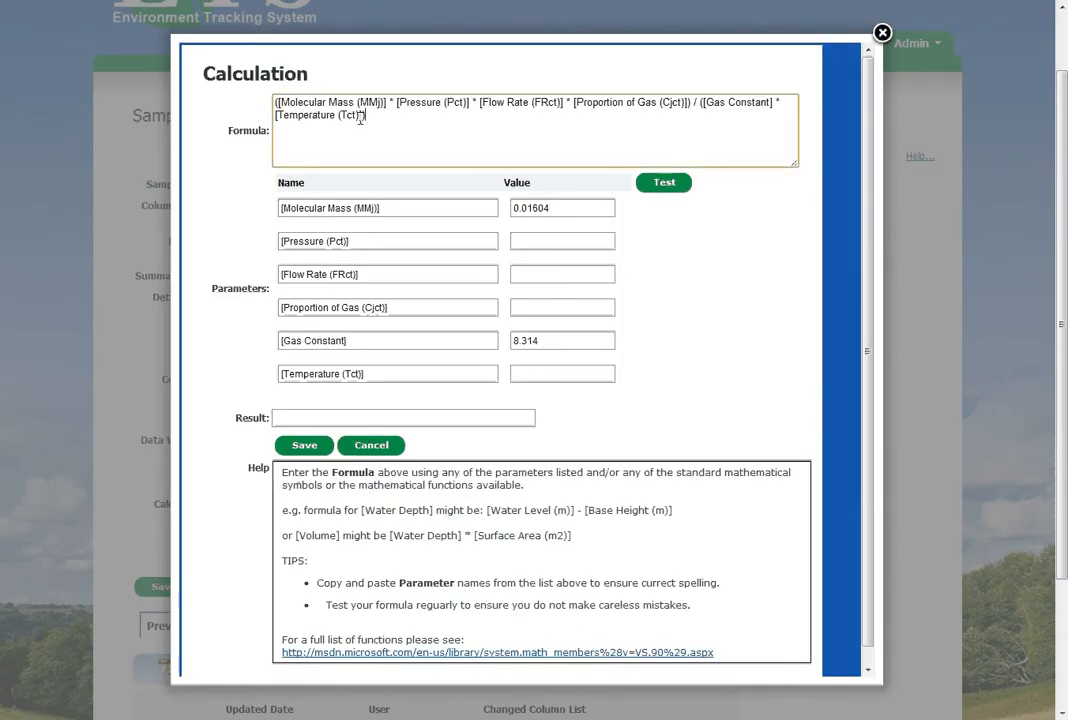
type(")")
left_click(305, 209)
key("ctrl+c")
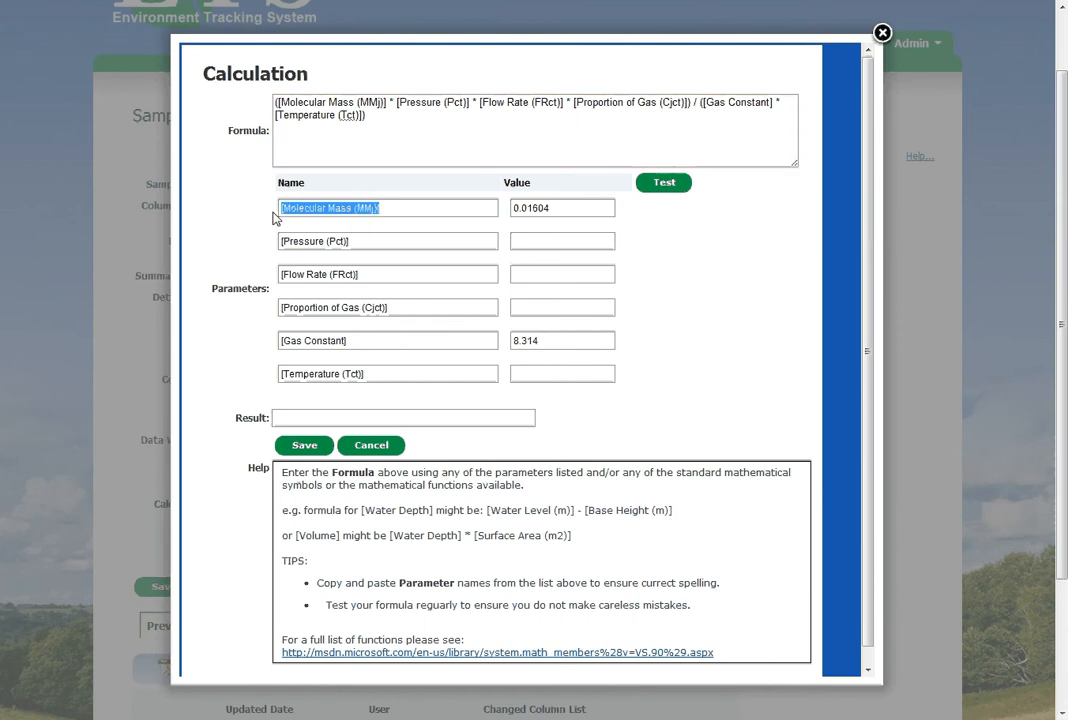
left_click(396, 117)
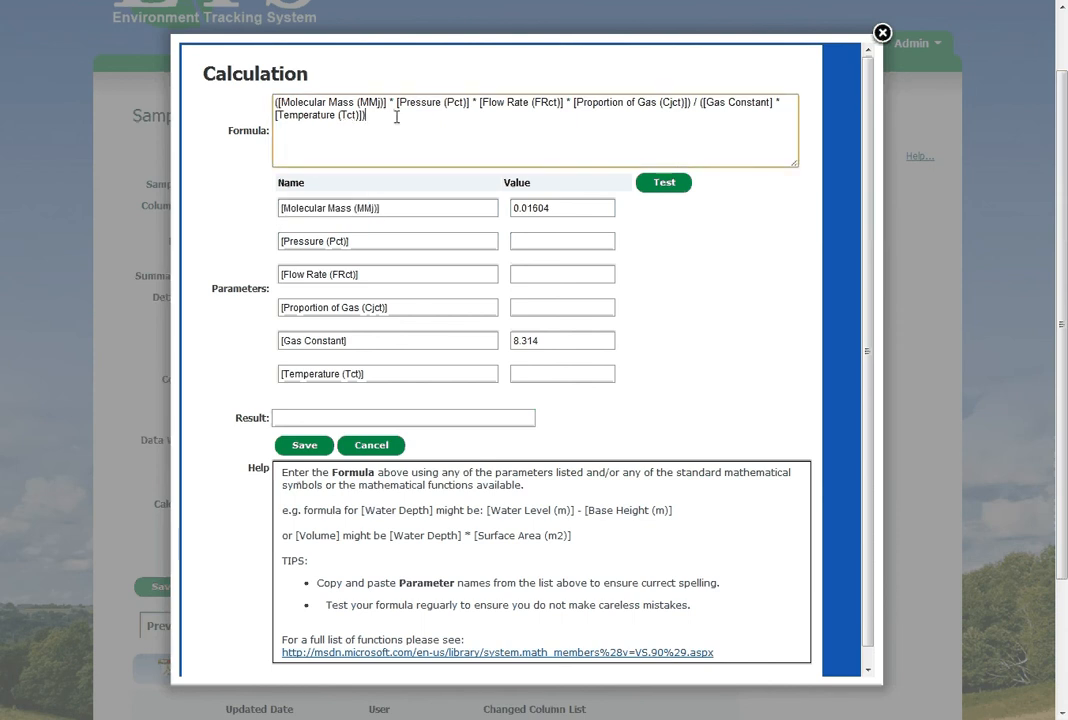
type("*")
key("ctrl+v")
left_click(373, 450)
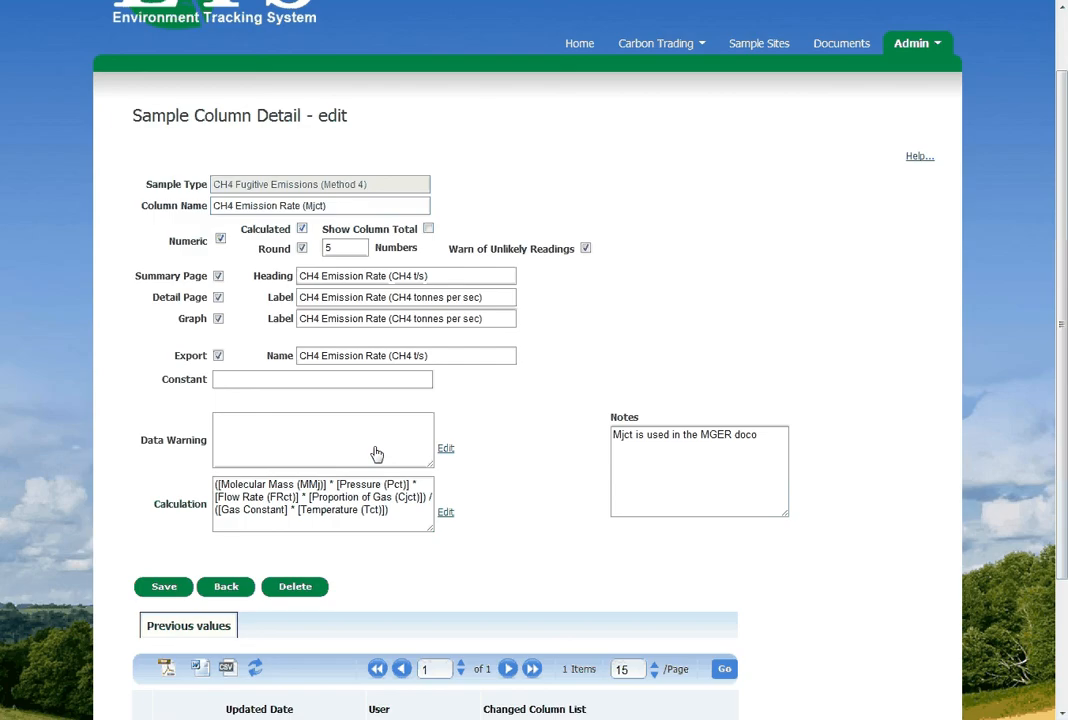
left_click(224, 588)
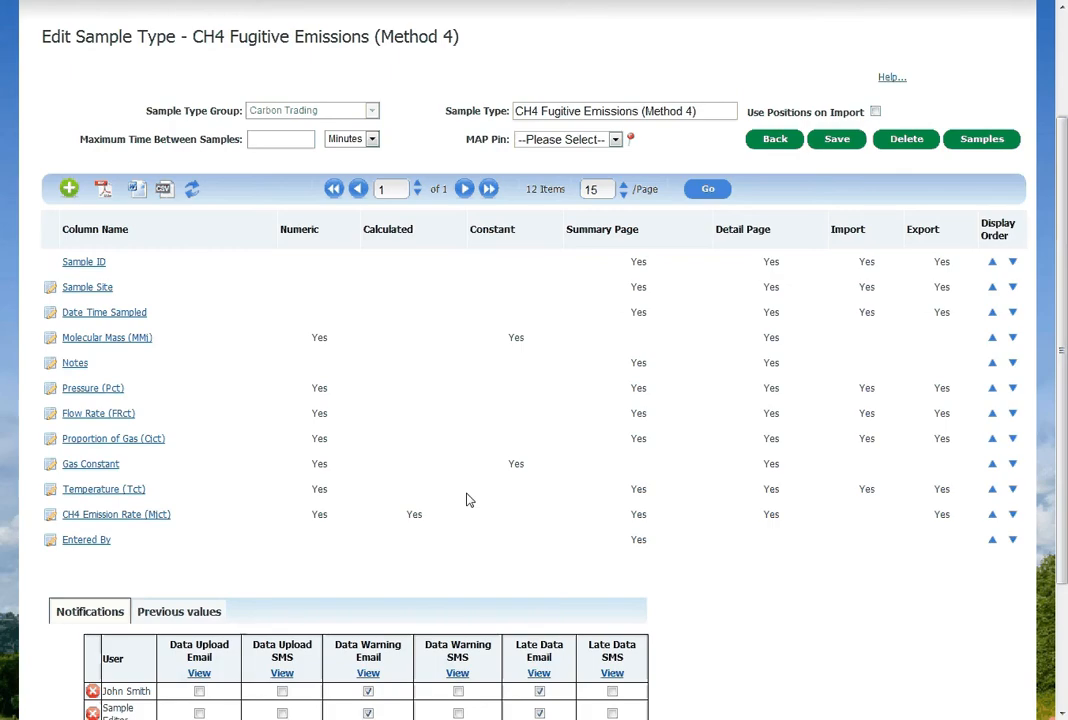
Add a new column named Emission Rate CO2-e to the CH4 Fugitive Emissions (Method 4) sample type
left_click(69, 189)
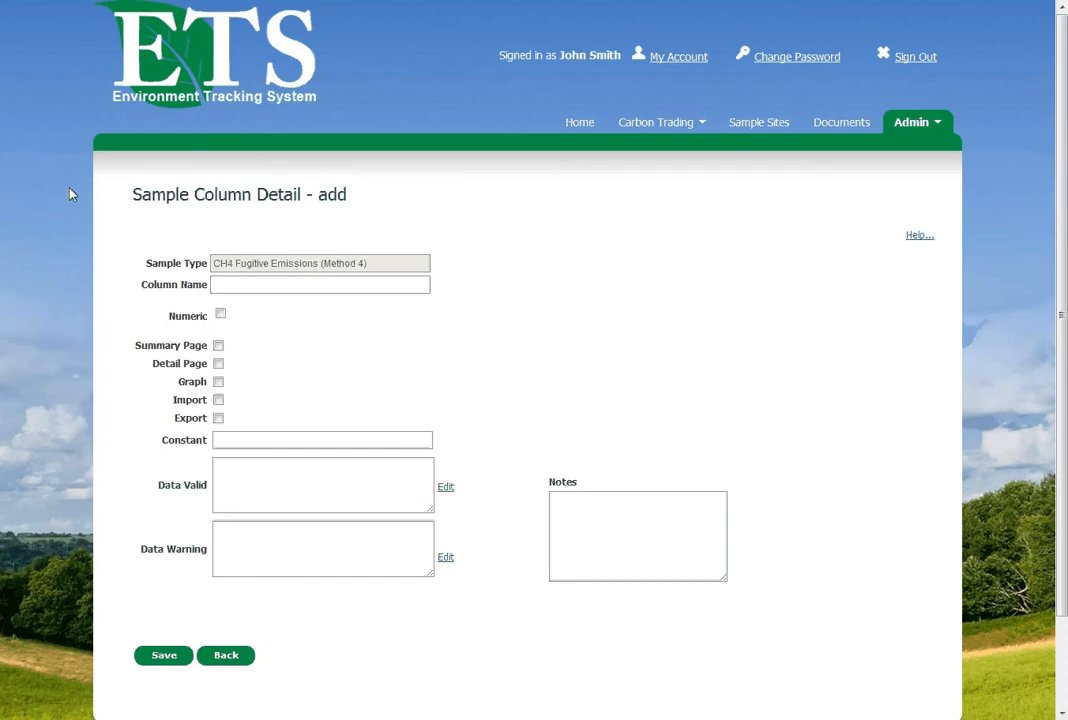
left_click(259, 287)
type("Emission Rate CO2-e")
left_click(522, 290)
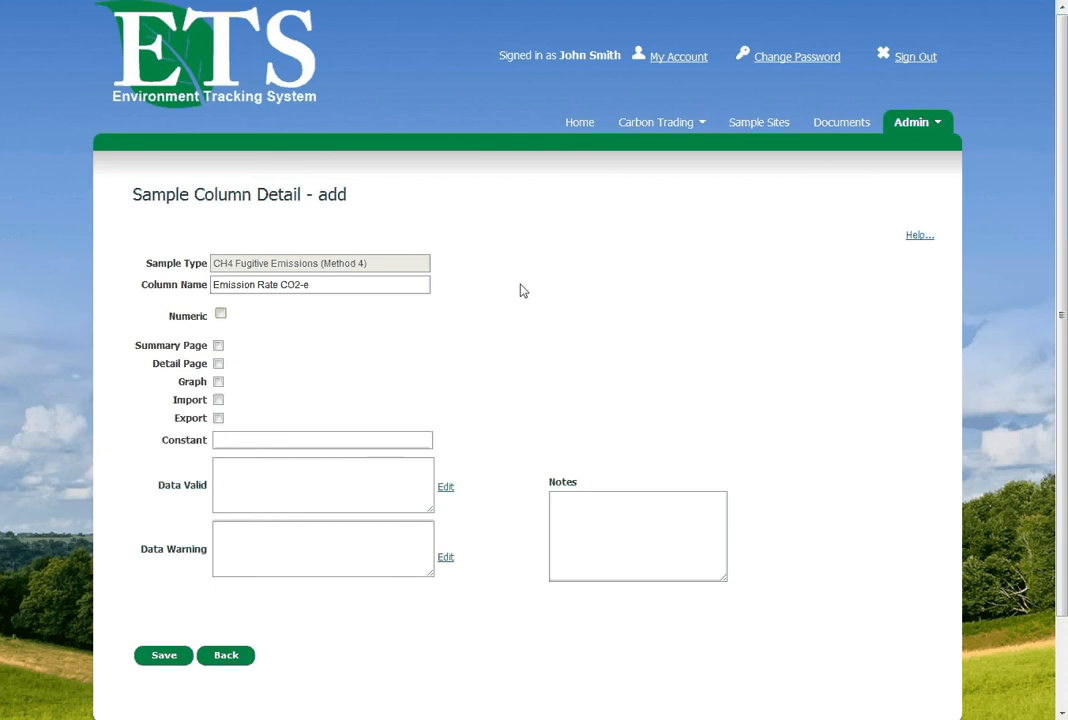
Make the new column numeric and calculated, round it to 5 numbers, and enable its column total
left_click(220, 315)
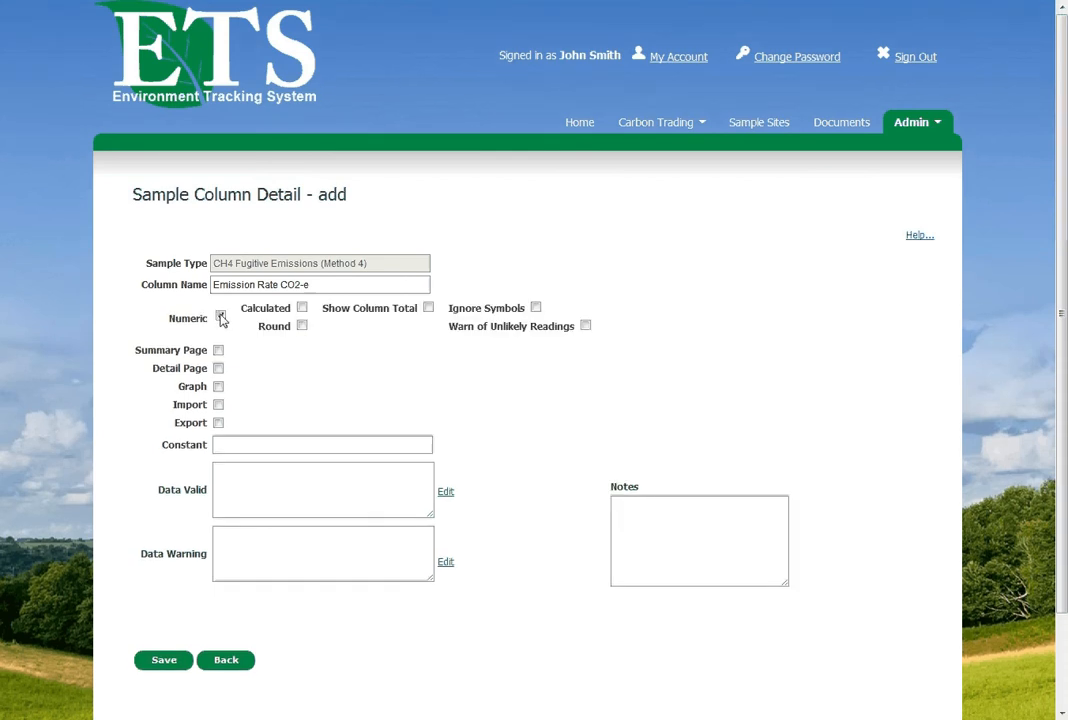
left_click(303, 310)
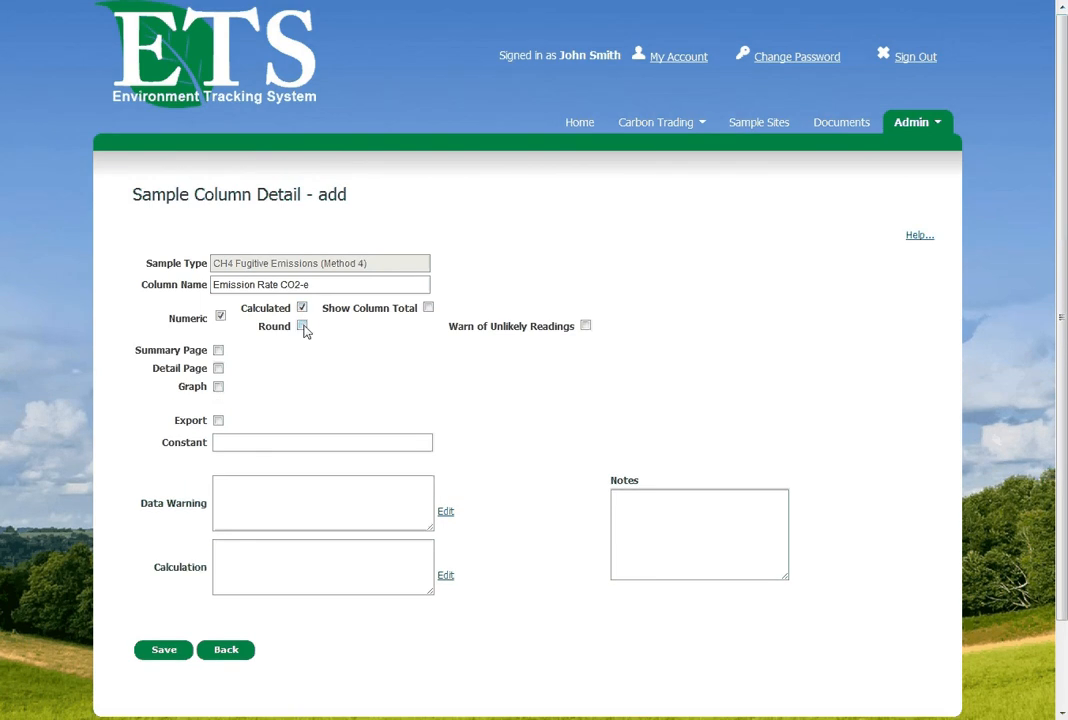
left_click(302, 327)
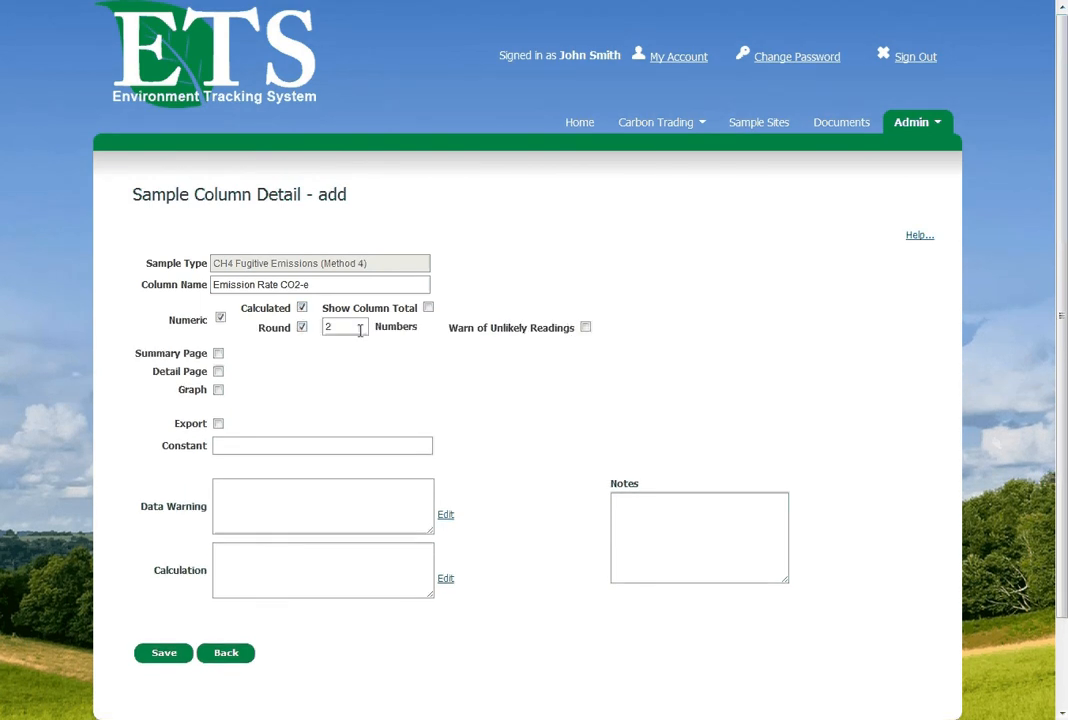
double_click(360, 330)
type("5")
left_click(428, 306)
left_click(428, 307)
Include the Emission Rate CO2-e column on the summary page, detail page, graph and export
left_click(218, 354)
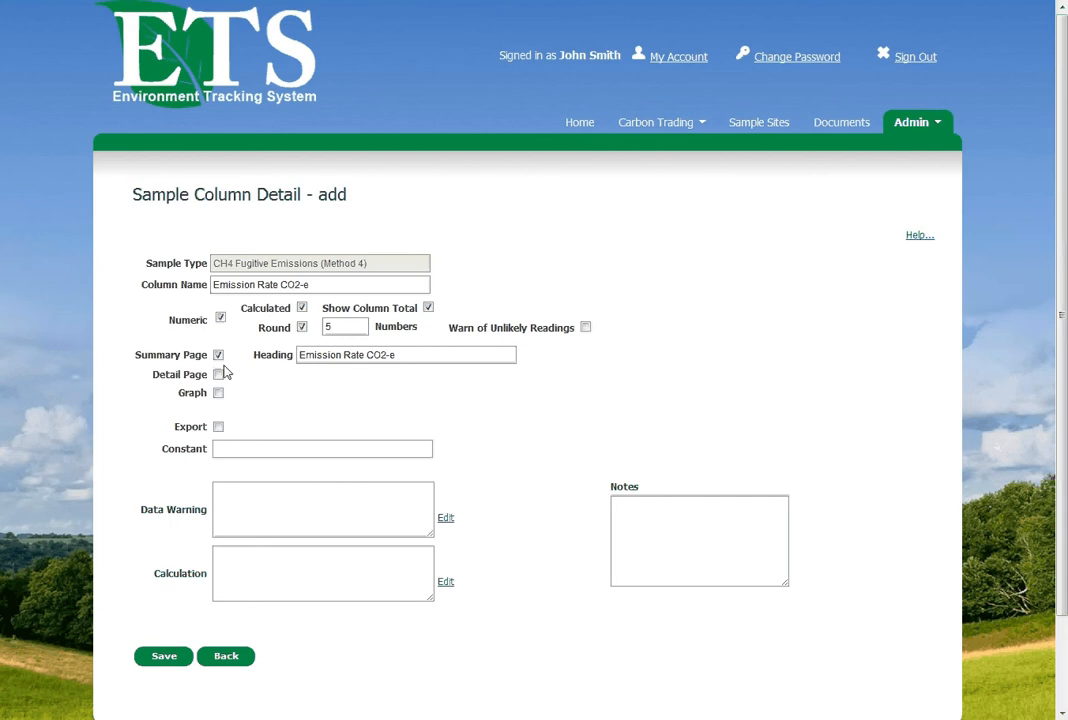
left_click(218, 376)
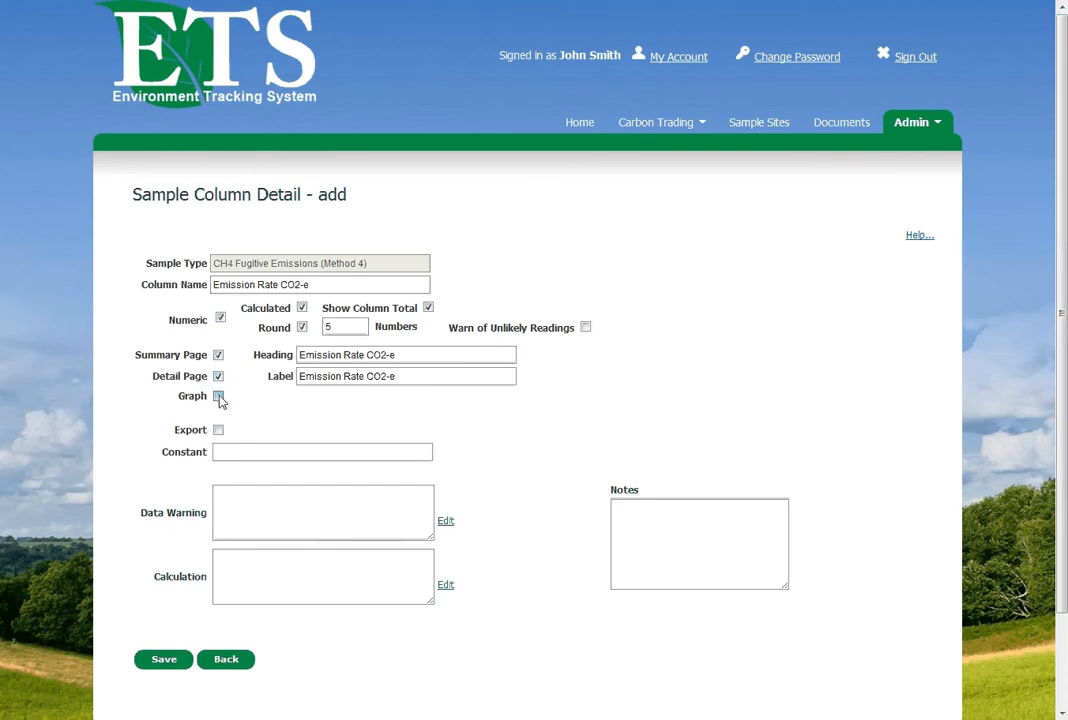
left_click(218, 397)
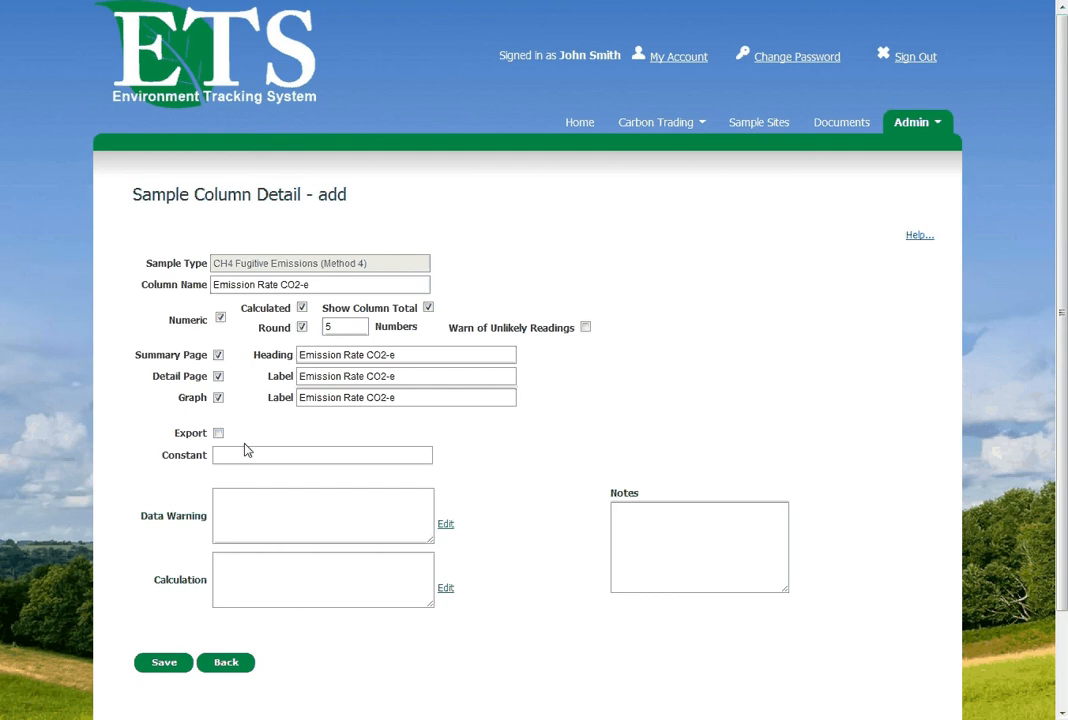
left_click(218, 433)
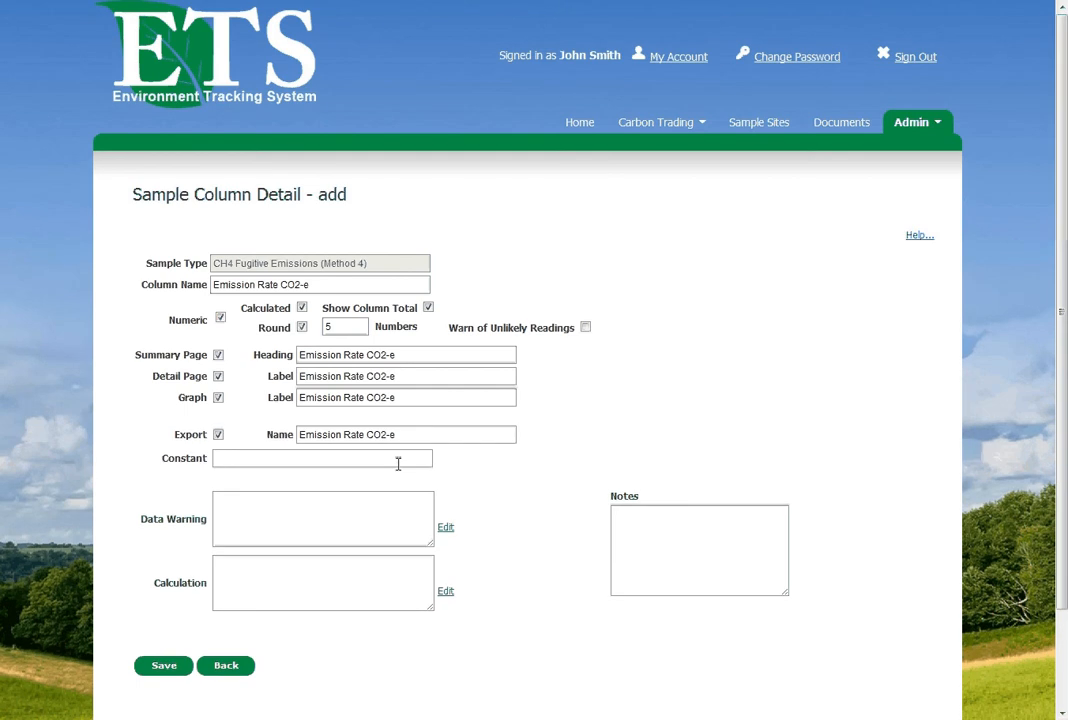
Set the Emission Rate CO2-e column's calculation formula to [CH4 Emission Rate (Mjct)] * 21
left_click(394, 589)
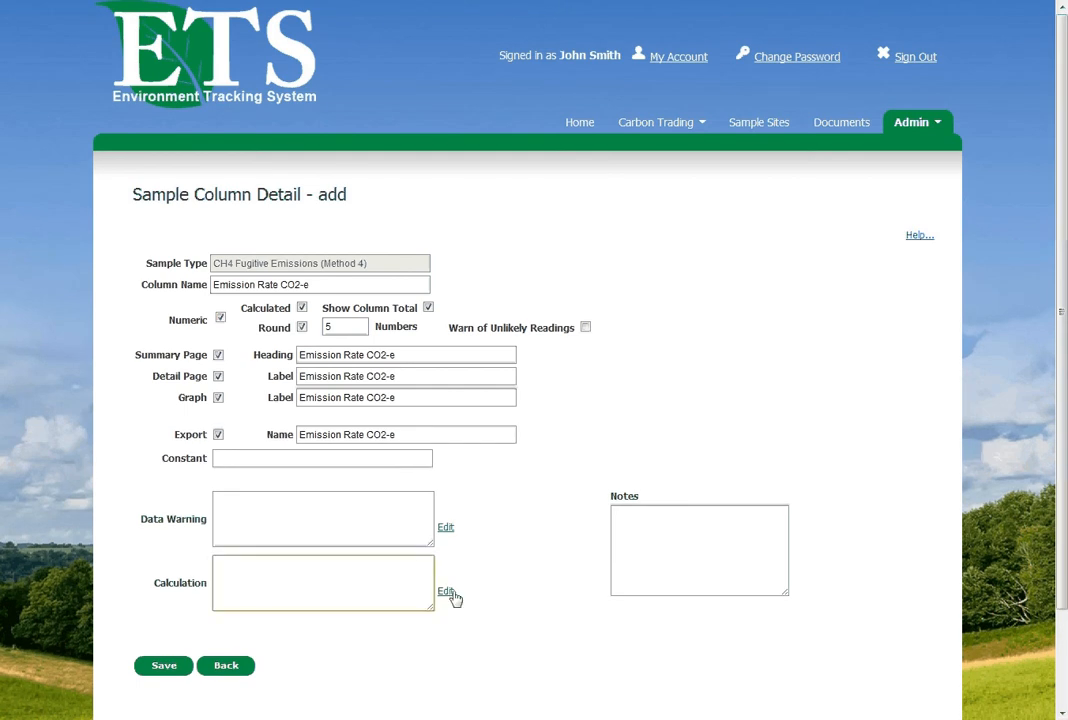
left_click(446, 592)
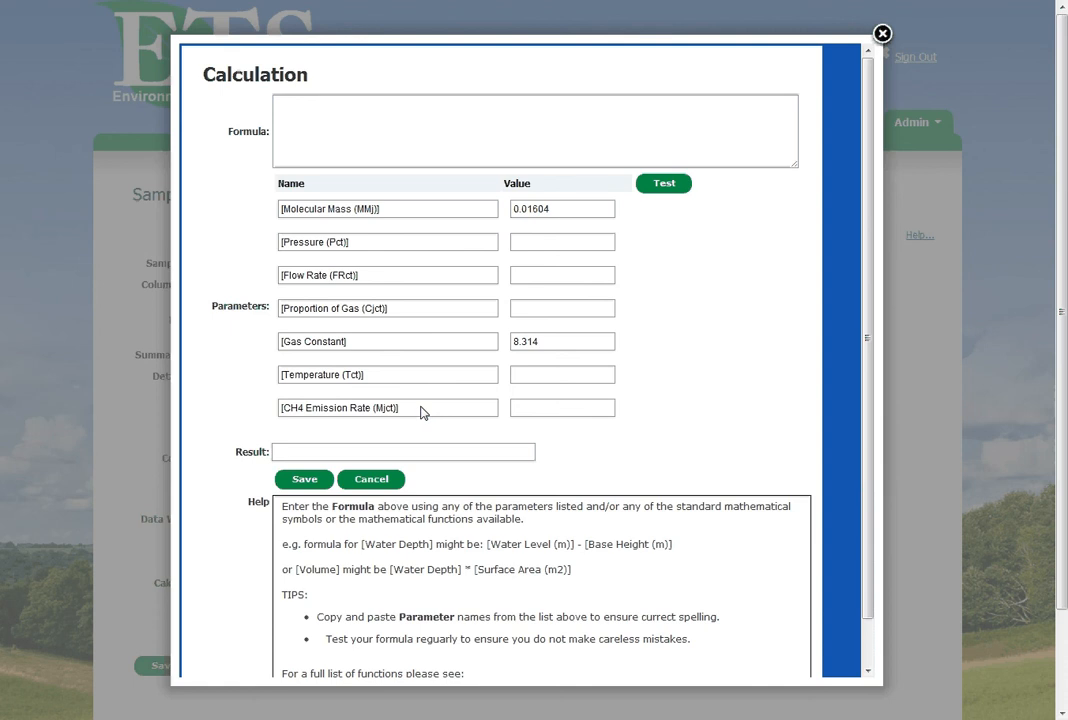
left_click_drag(421, 412, 279, 421)
key("ctrl+c")
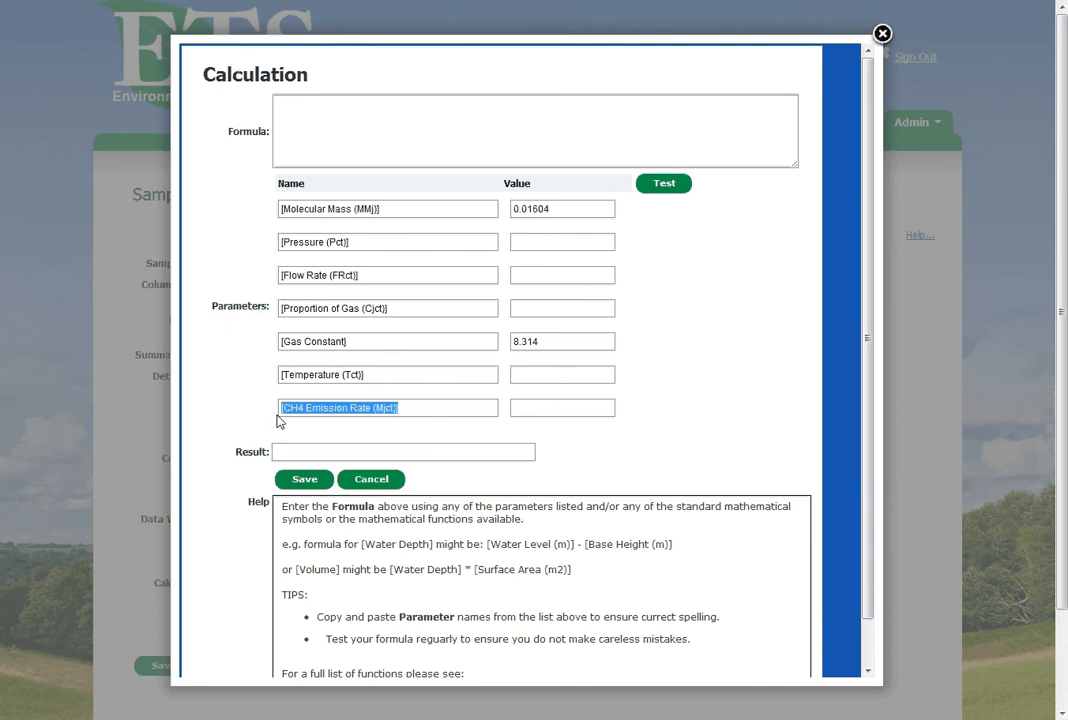
left_click(374, 118)
key("ctrl+v")
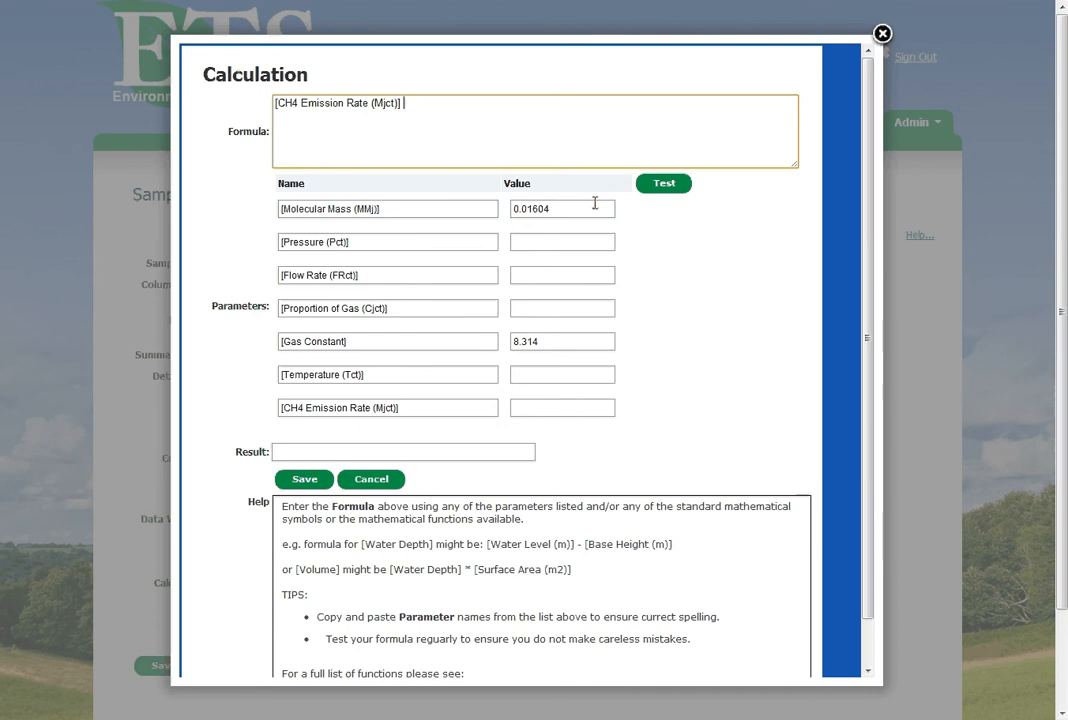
type("* 21")
Test the formula with a CH4 Emission Rate of 2, and save the calculation and the new column
left_click(550, 410)
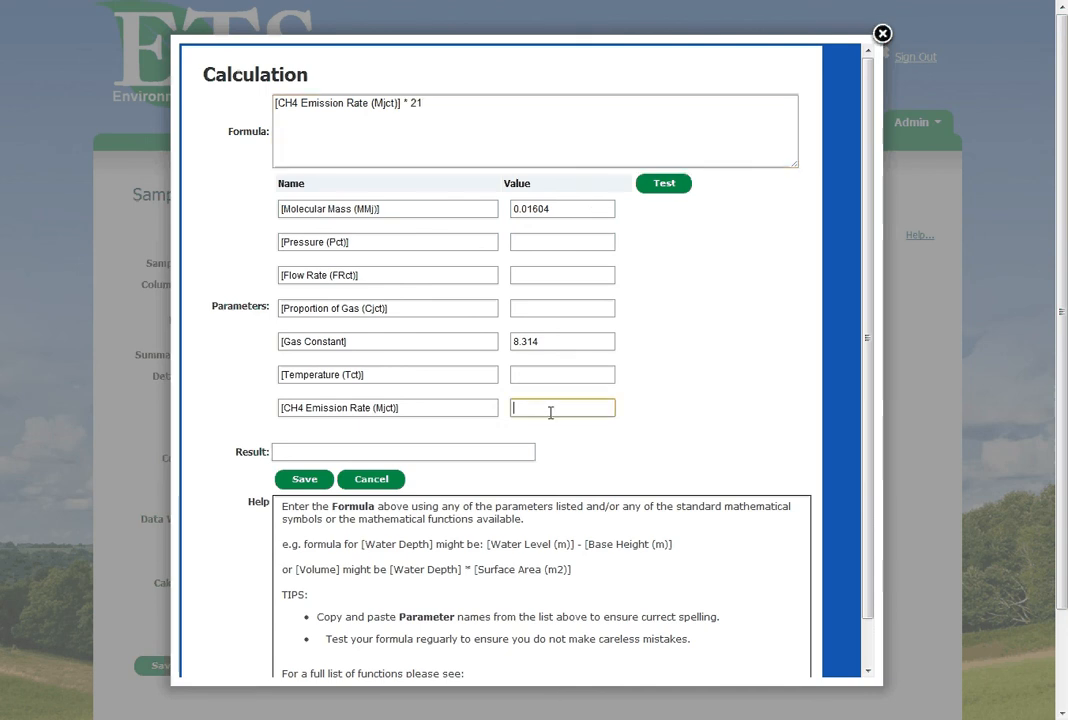
type("2")
left_click(533, 424)
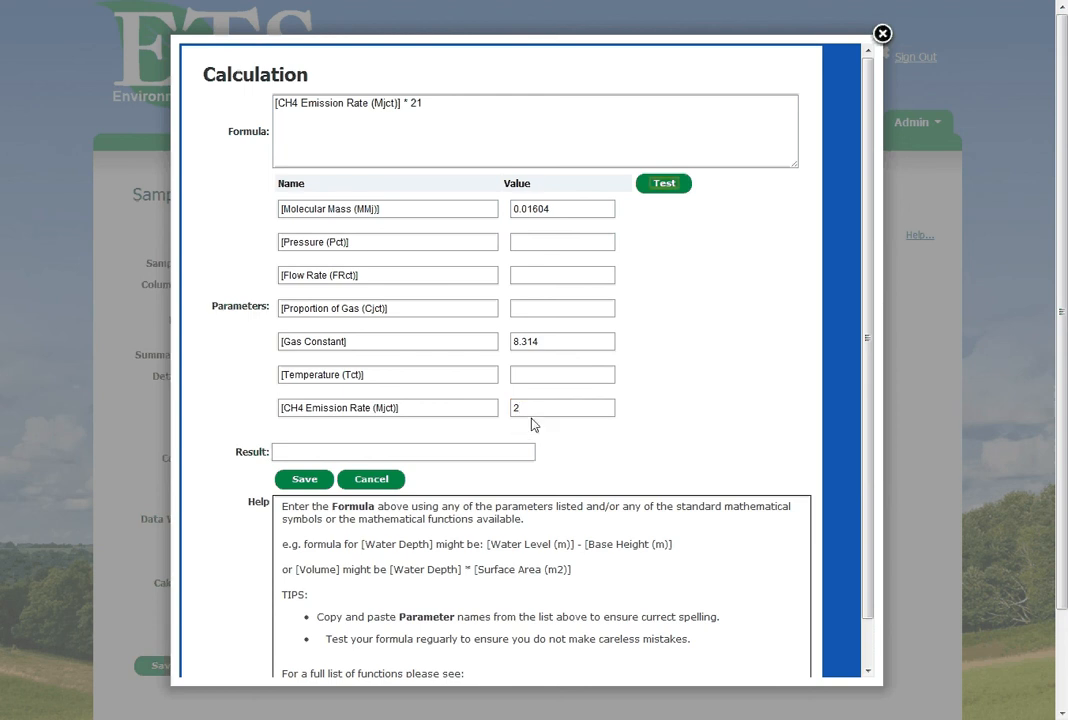
left_click(664, 186)
left_click(307, 481)
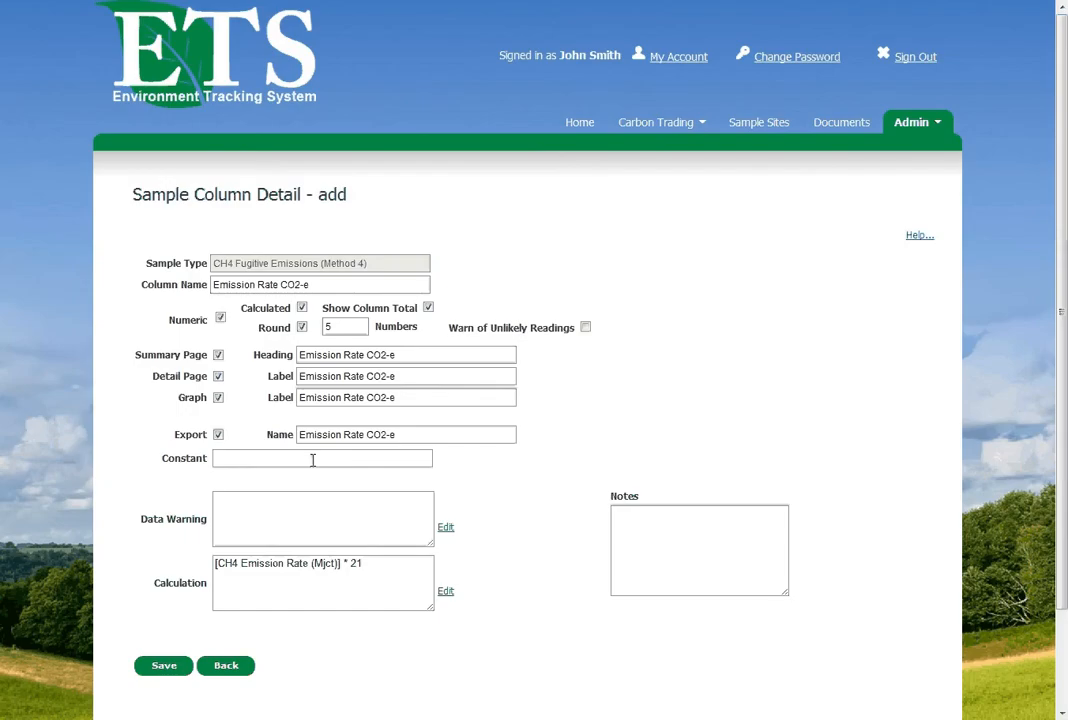
left_click(165, 666)
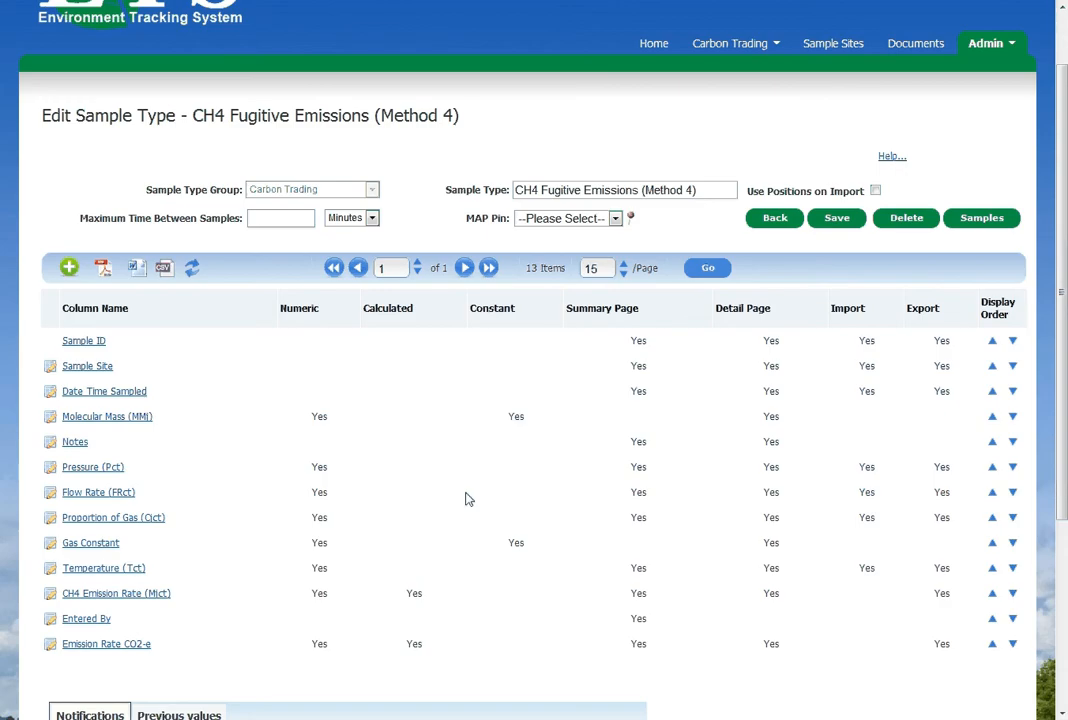
Start a new sample in the CH4 Fugitive Emissions (Method 4) samples and set its time to 13:15
scroll(469, 499, "up", 2)
mouse_move(745, 128)
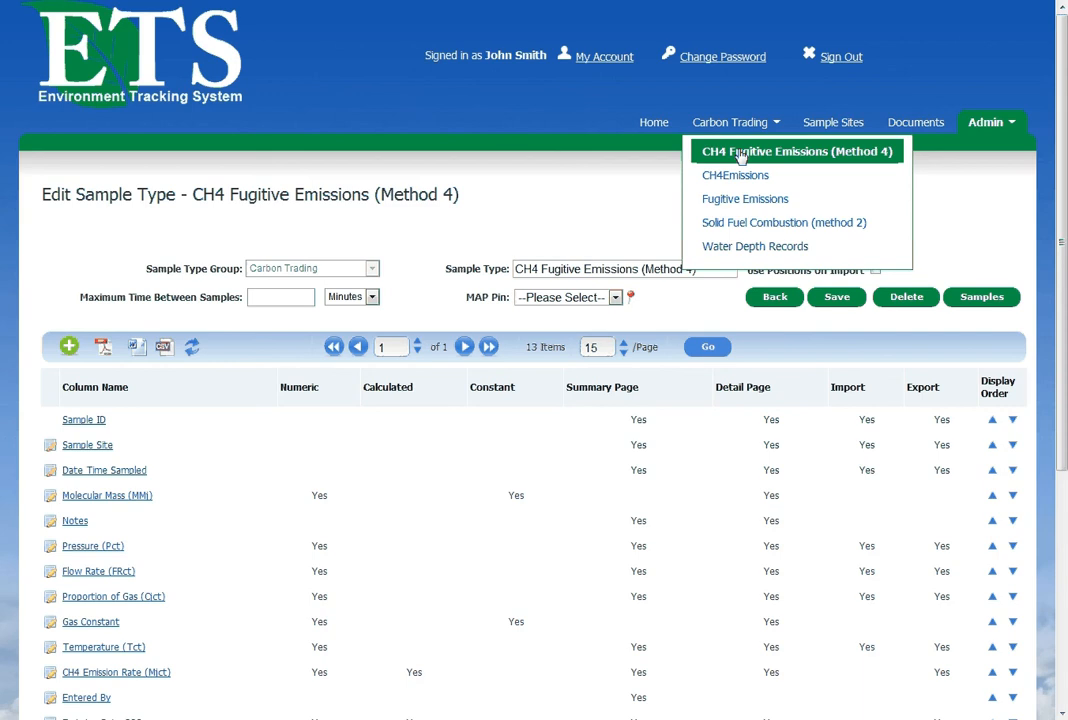
left_click(740, 157)
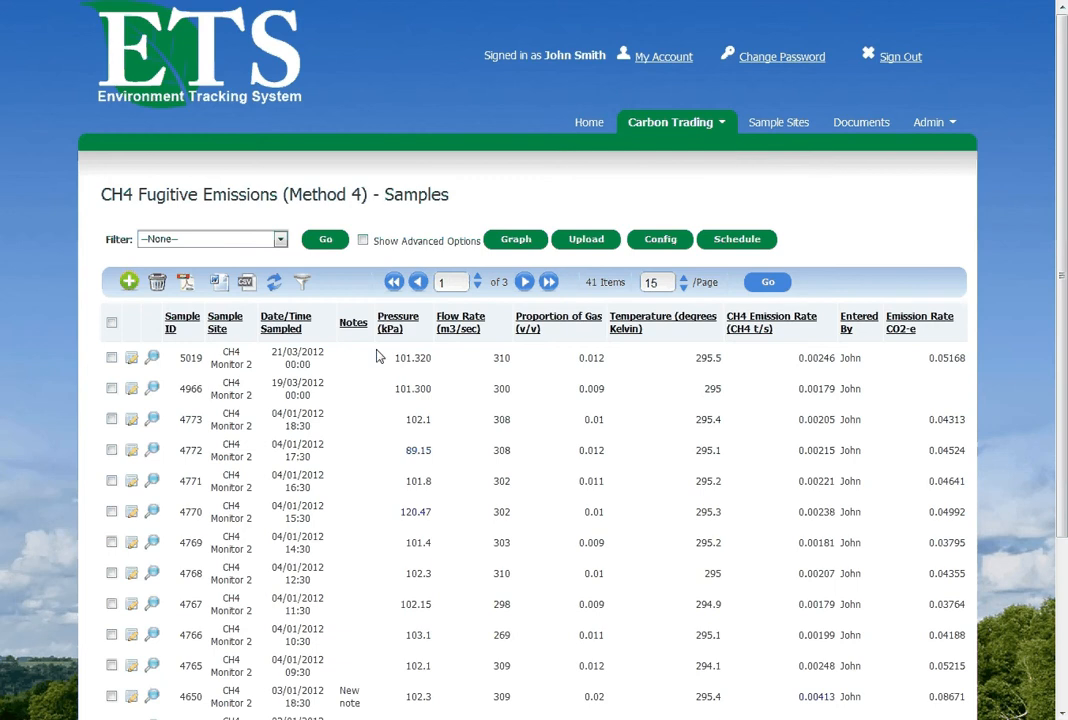
left_click(129, 283)
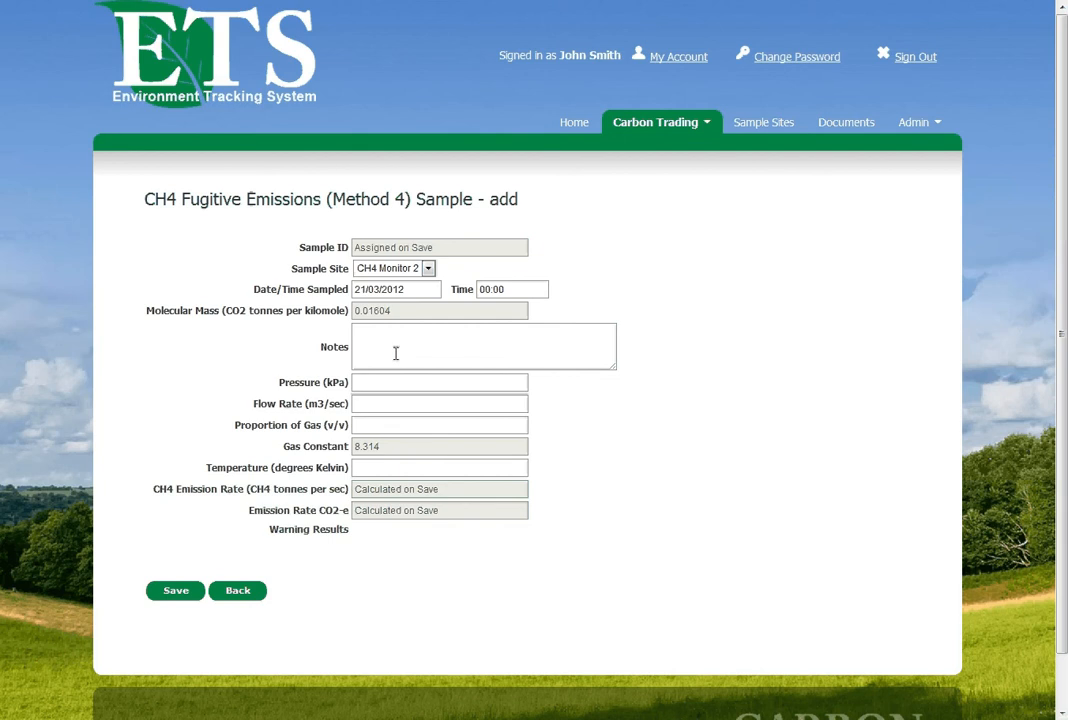
left_click(480, 289)
type("13:__")
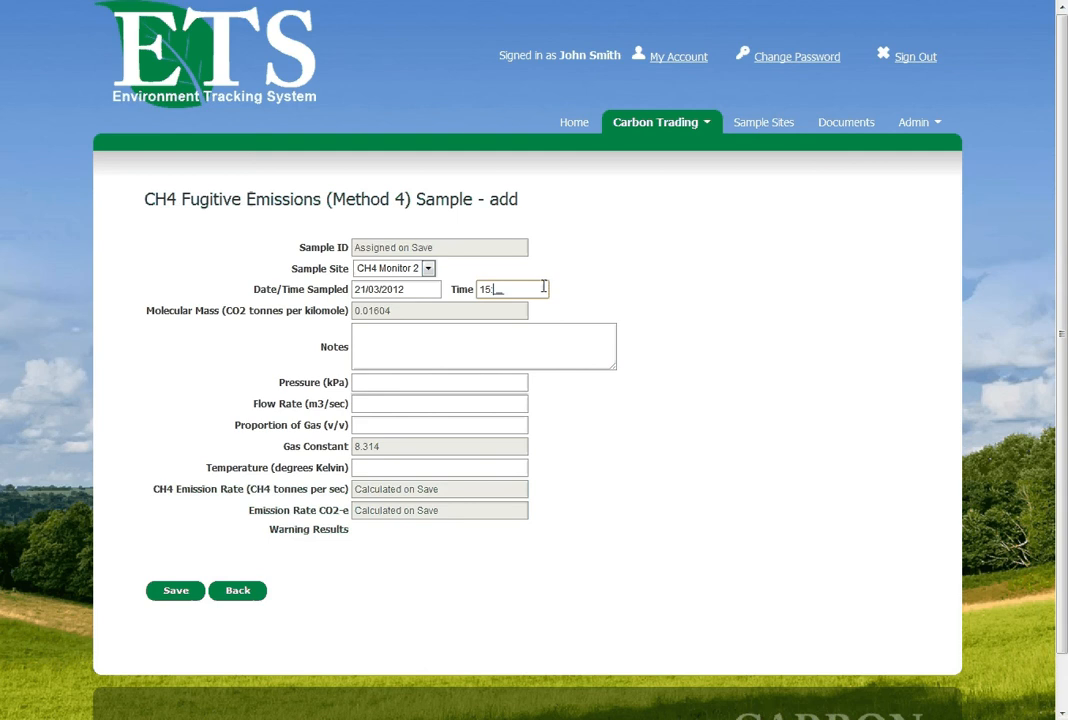
type("3")
type("15")
Set the new sample's pressure to 101.320 kPa and its flow rate to 310 m3/sec
left_click(367, 383)
type("10")
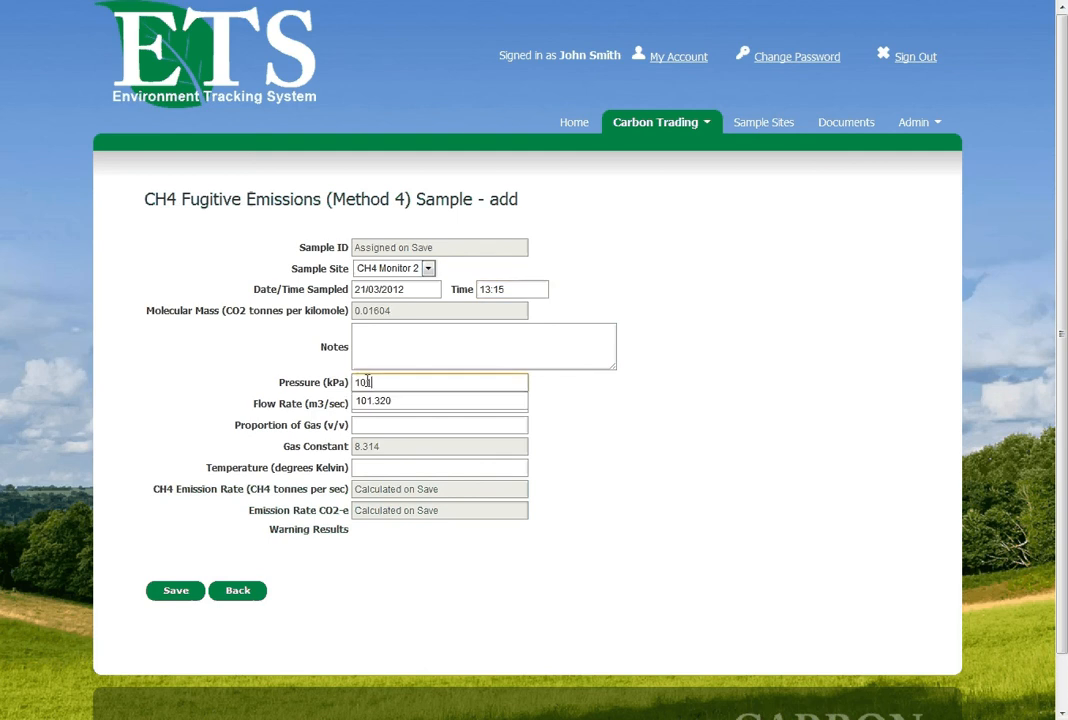
key("Down")
key("Tab")
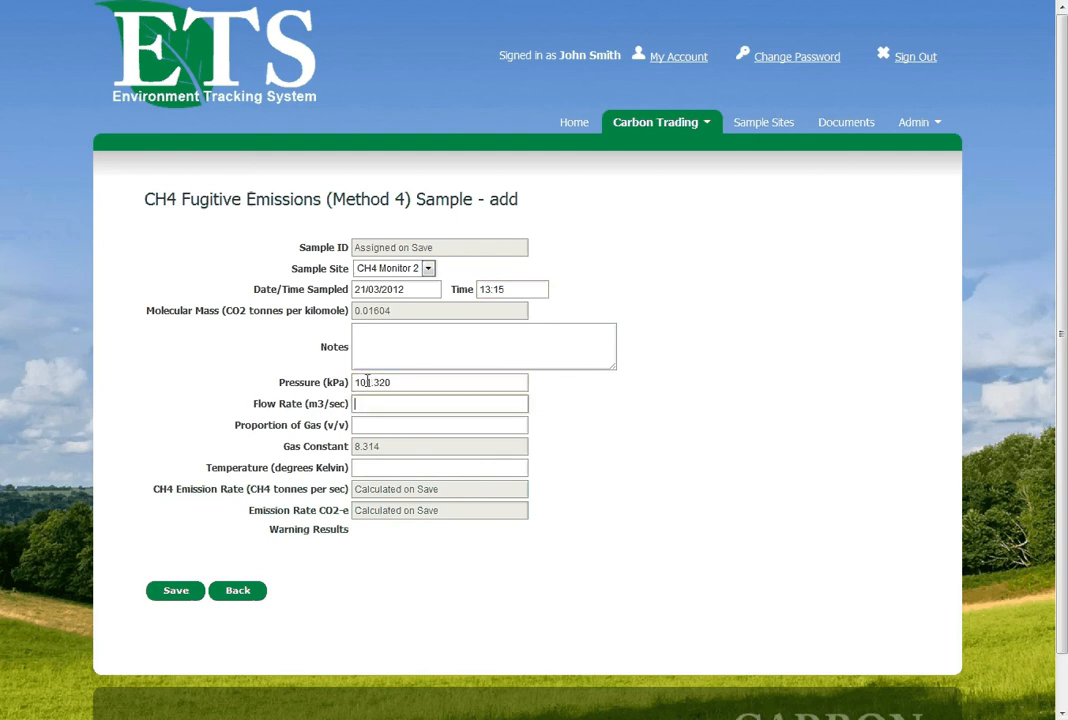
type("31")
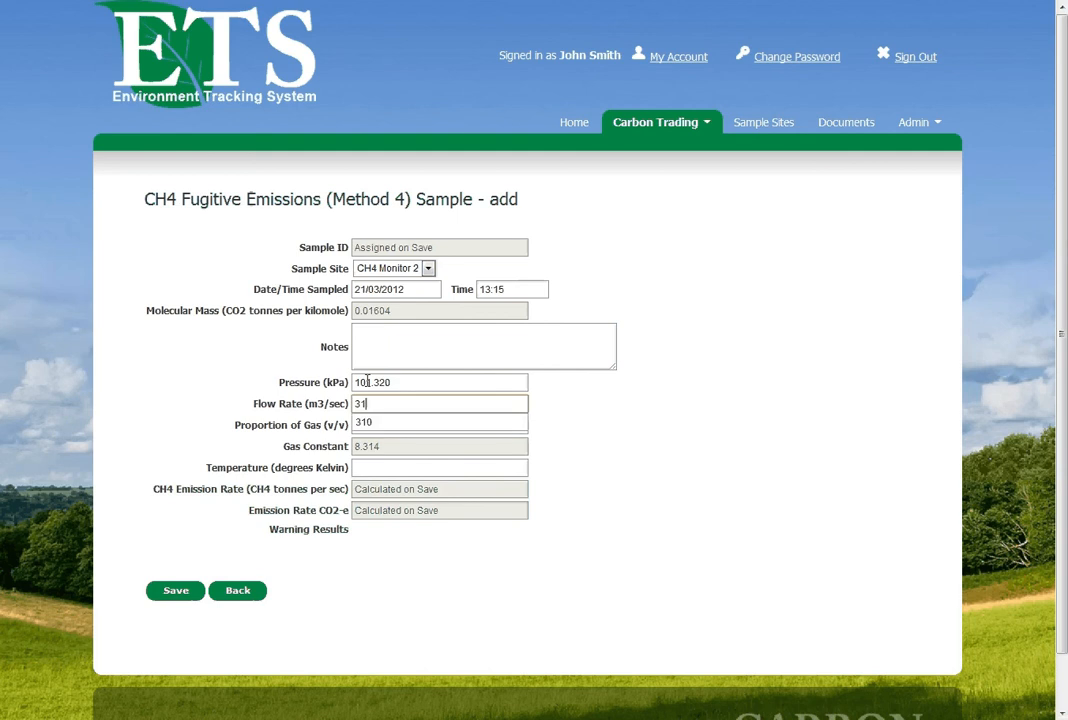
type("0")
key("Tab")
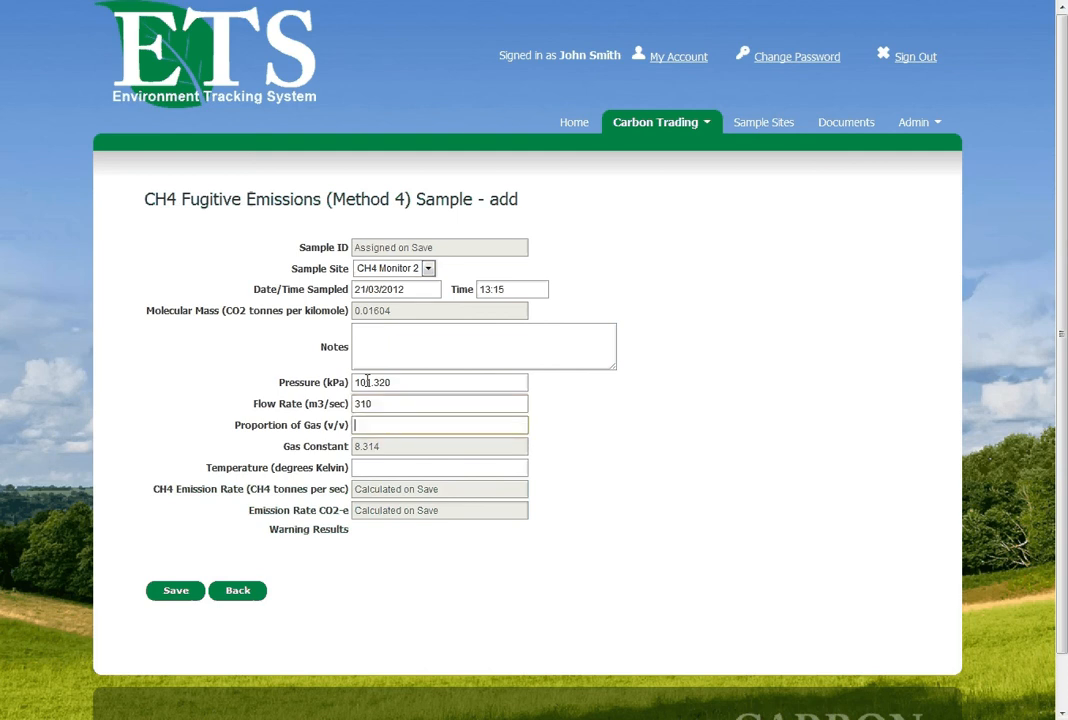
Enter 0.012 as the proportion of gas and 295.5 degrees Kelvin as the temperature, and save the sample
type("0.")
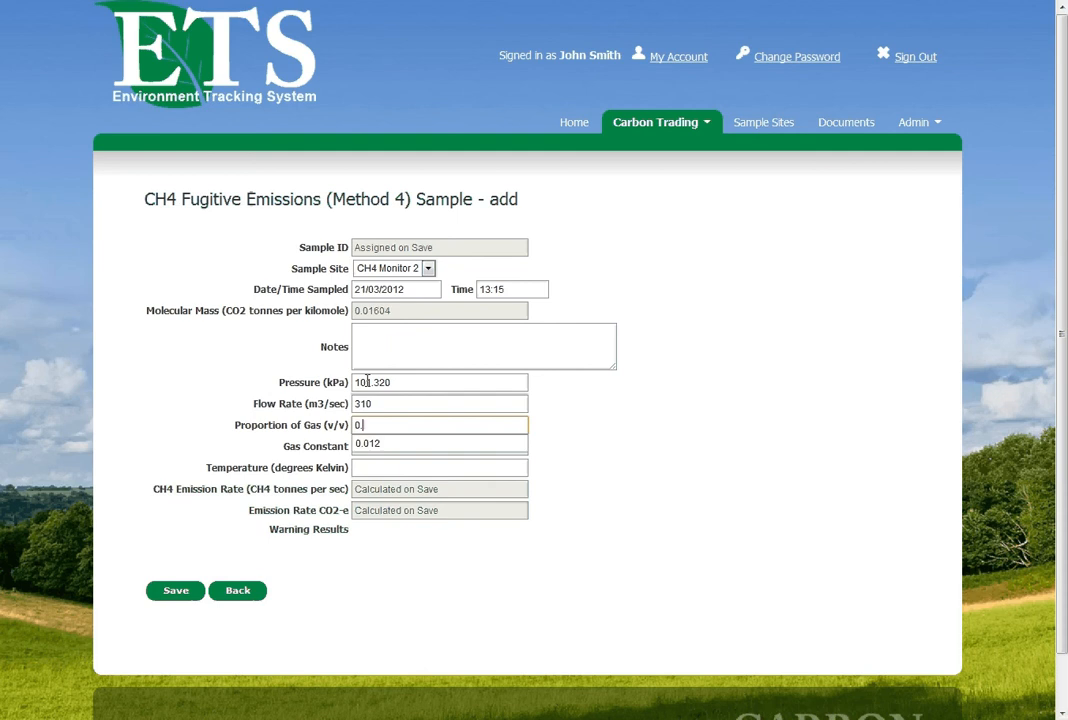
type("012")
key("Tab")
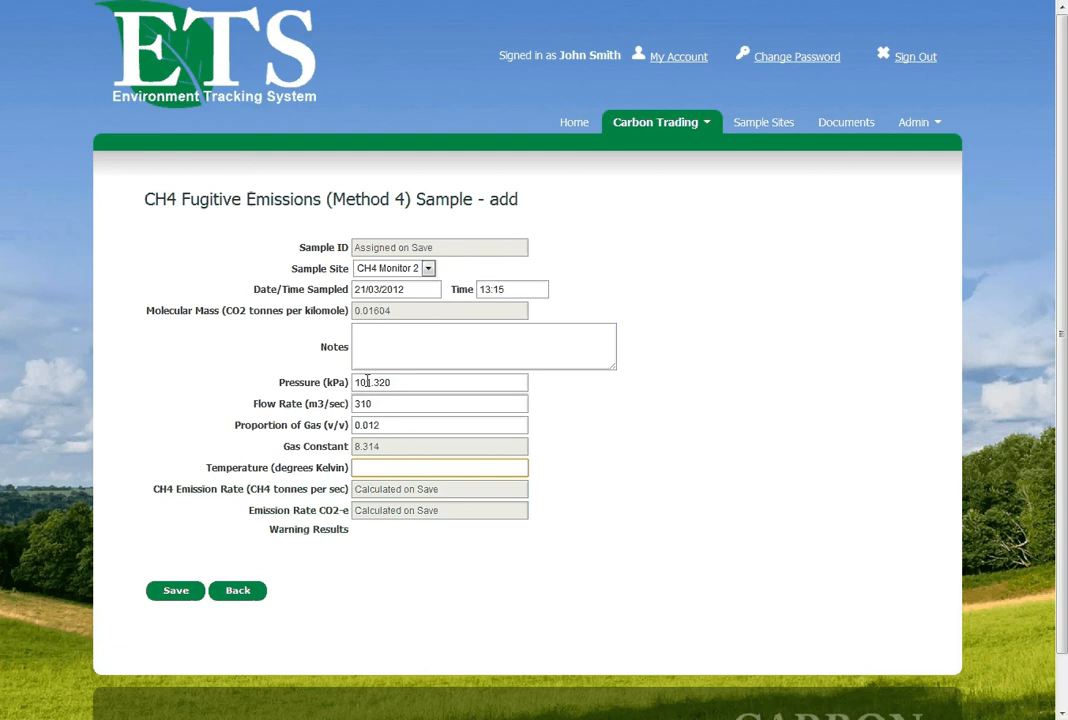
type("295")
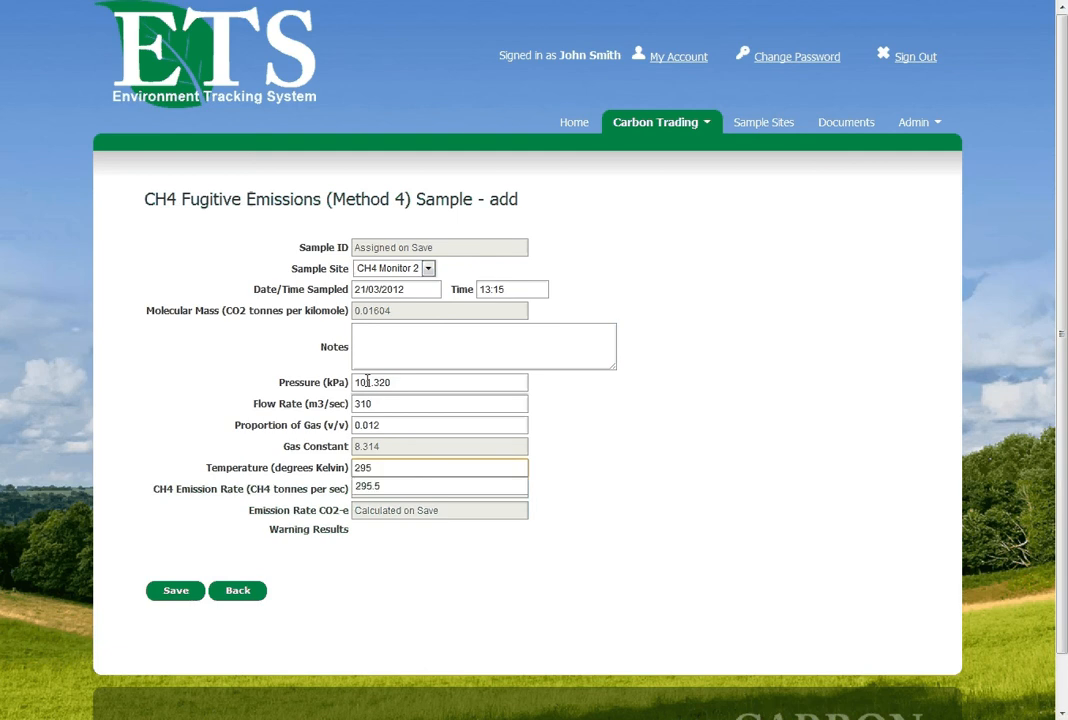
type(".5")
key("Tab")
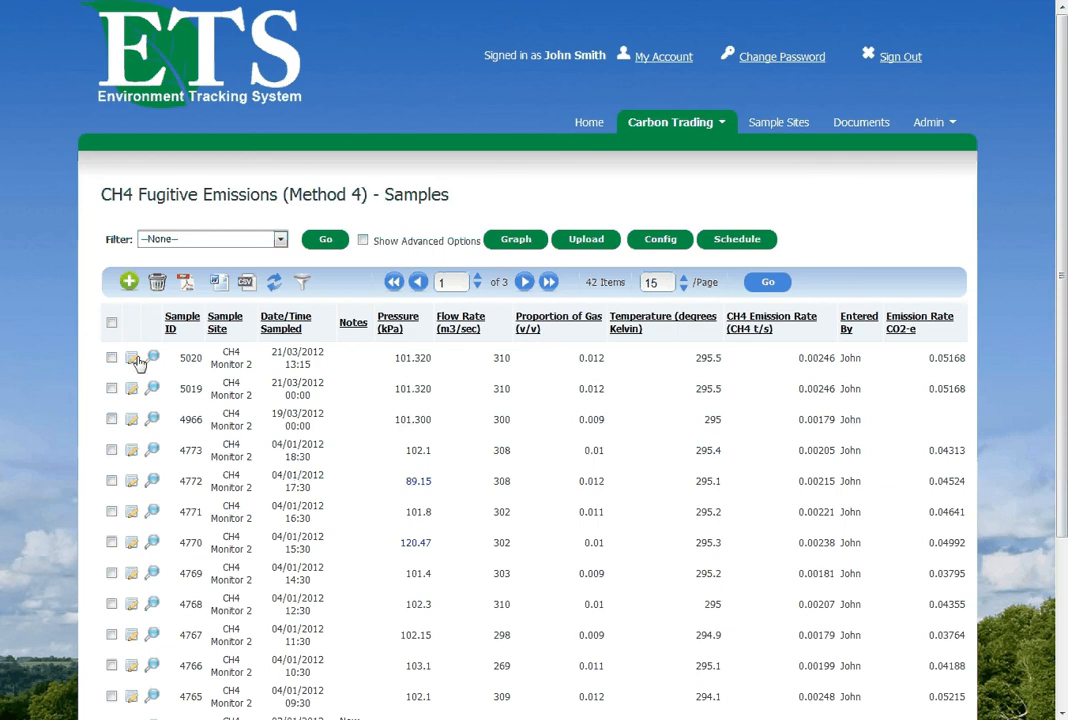
View the 13:15 sample's details and compare its emission rates with the Step 1 example table in the NGER technical guidelines in Adobe Reader
left_click(280, 367)
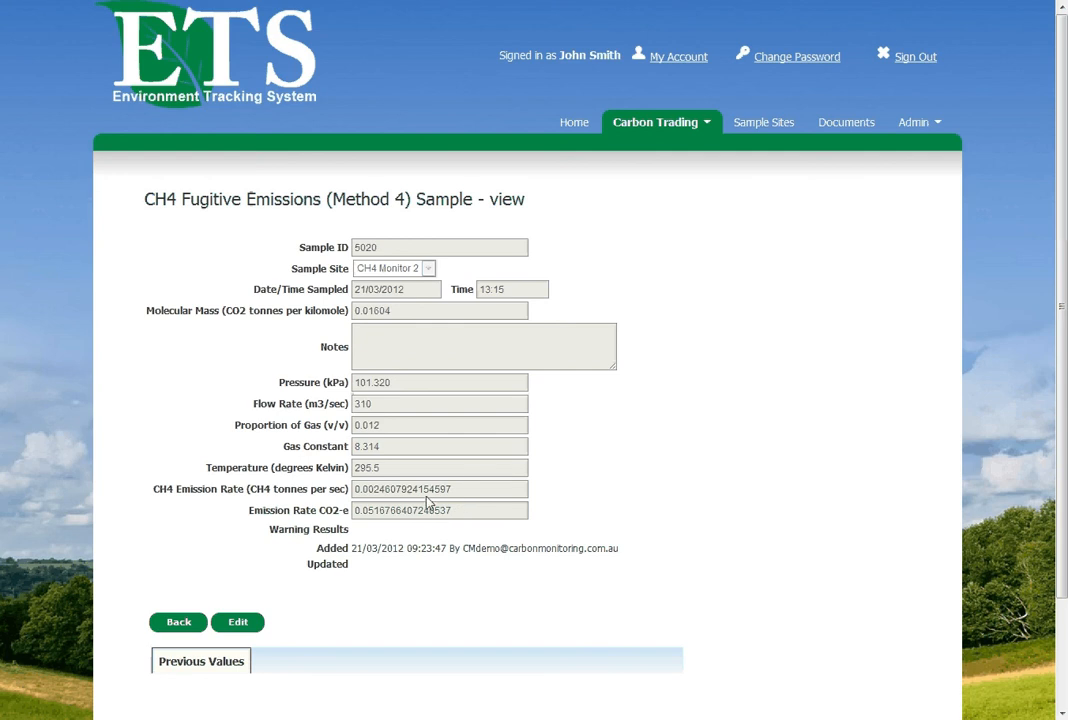
key("alt+Tab")
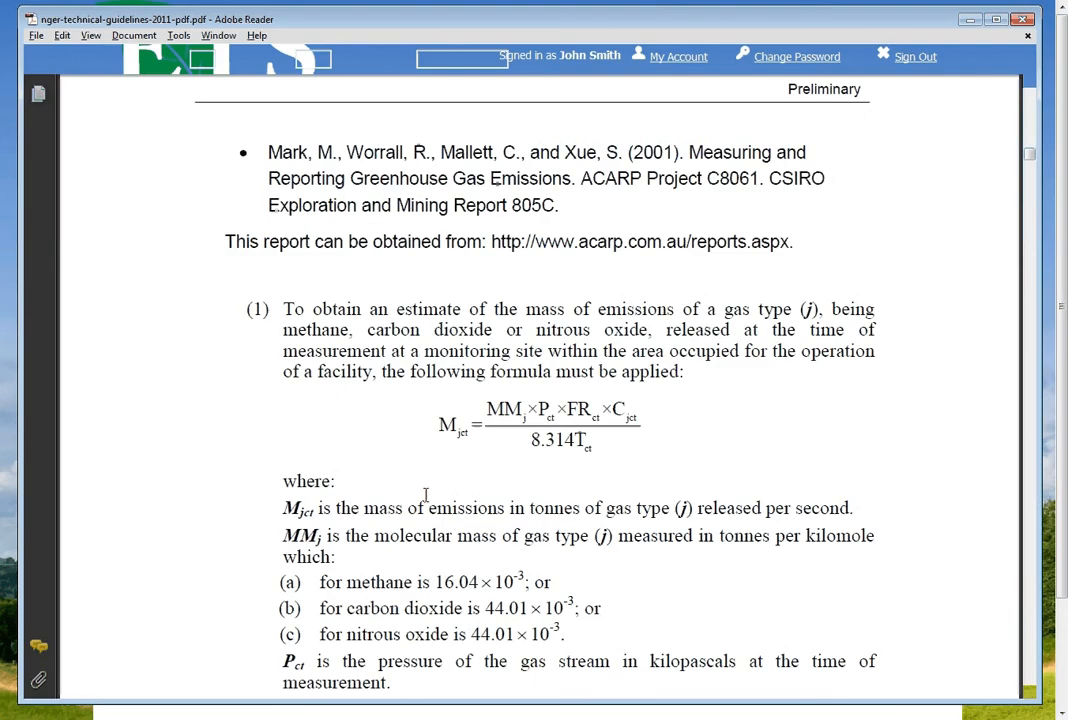
scroll(425, 494, "down", 5)
scroll(377, 485, "down", 10)
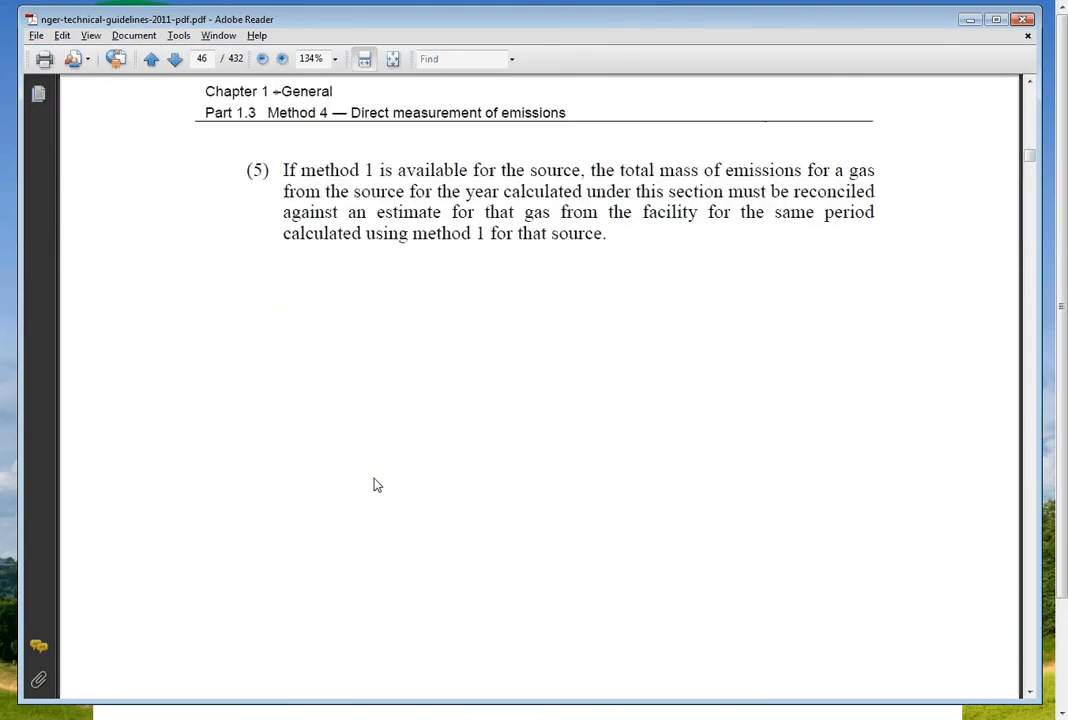
scroll(377, 485, "down", 15)
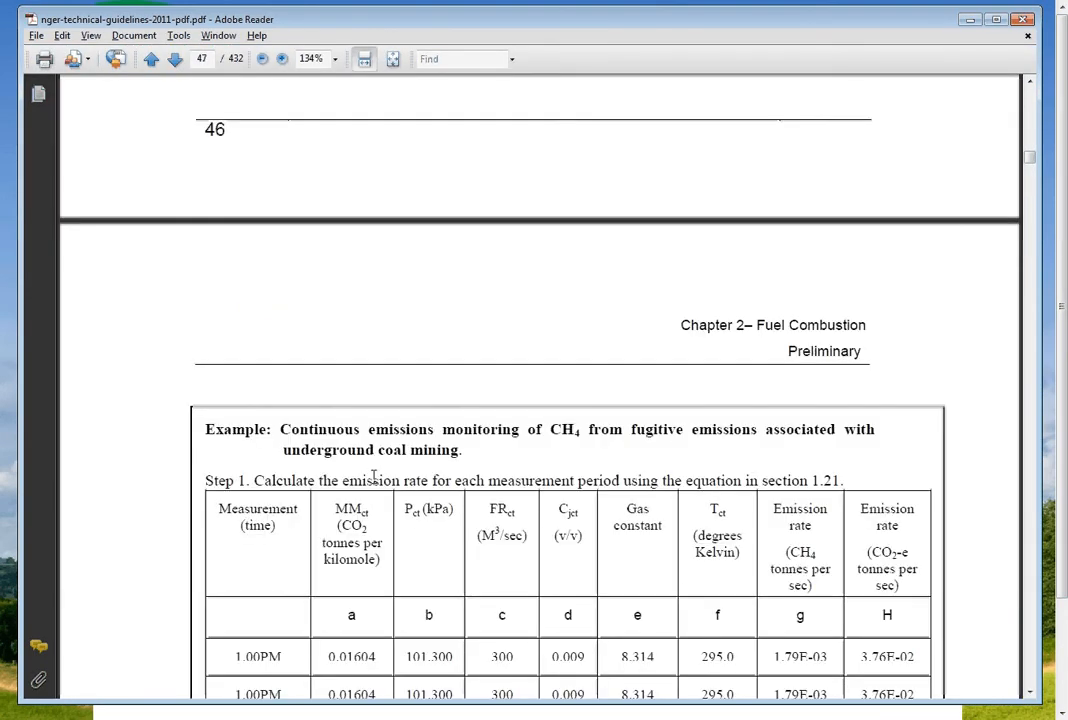
scroll(374, 477, "down", 4)
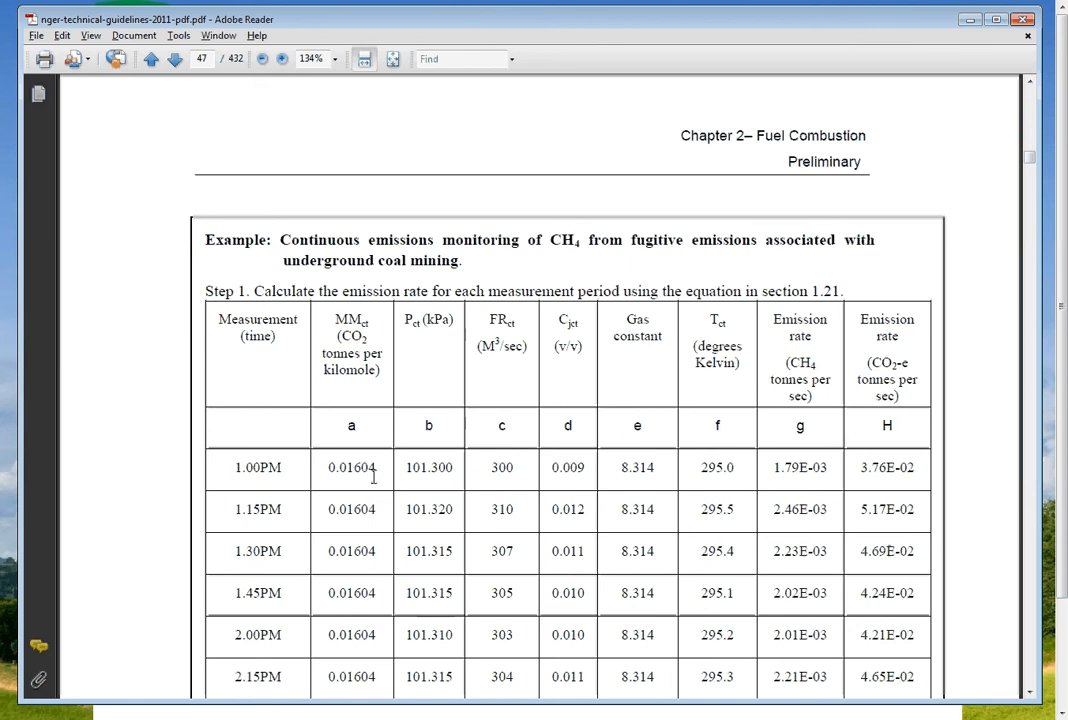